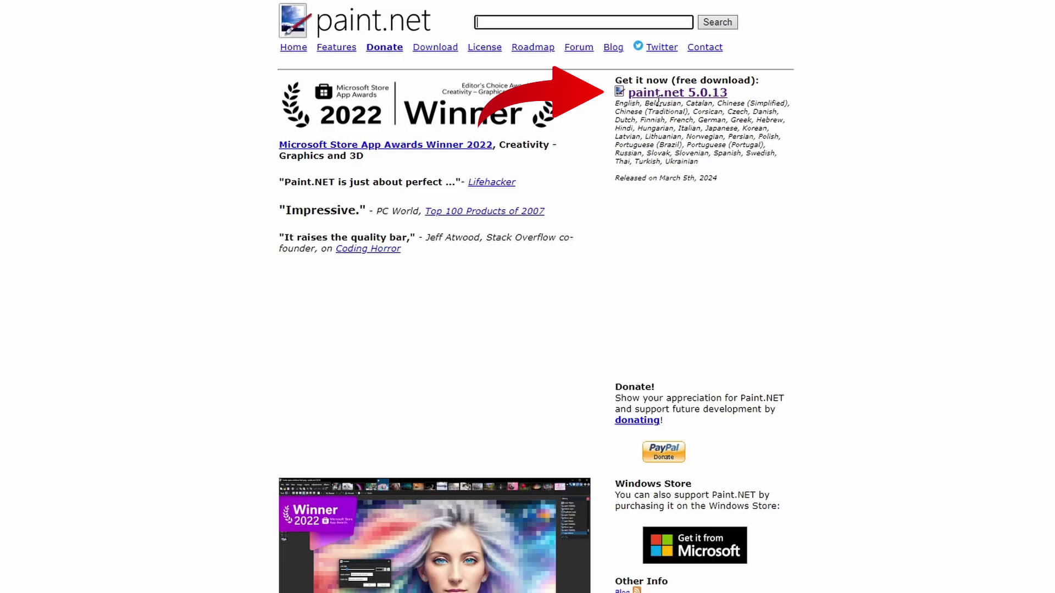
Go from getpaint.net to the paint.net 5.0.13 download page.
{"action": "left_click", "coordinate": [660, 93]}
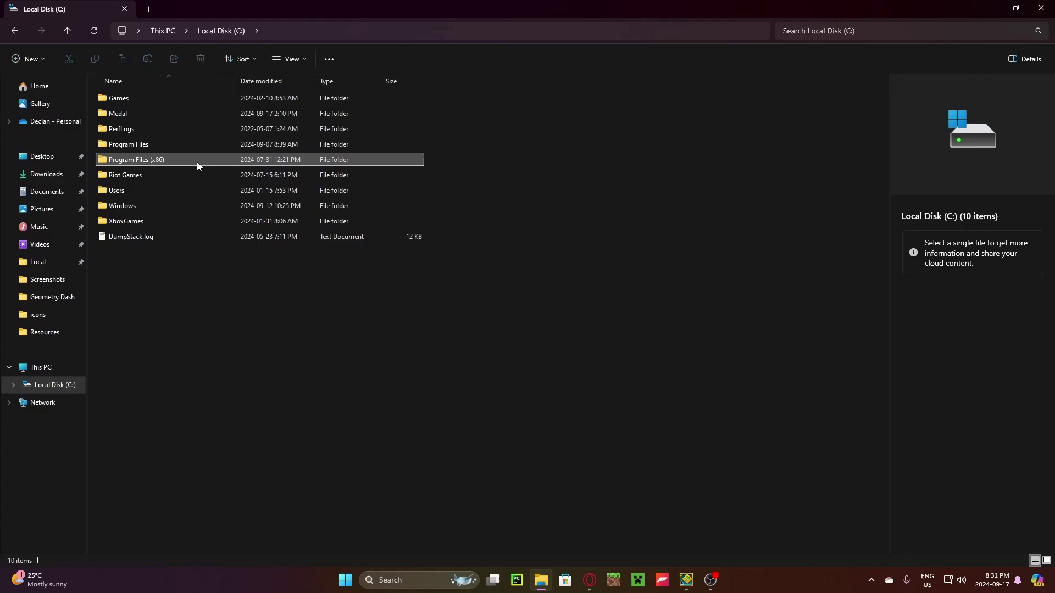
Browse Program Files (x86) > Steam > steamapps > common > Geometry Dash > Resources > icons.
{"action": "double_click", "coordinate": [144, 161]}
{"action": "scroll", "coordinate": [186, 301], "scroll_direction": "down", "scroll_amount": 1}
{"action": "left_click", "coordinate": [134, 411]}
{"action": "double_click", "coordinate": [134, 411]}
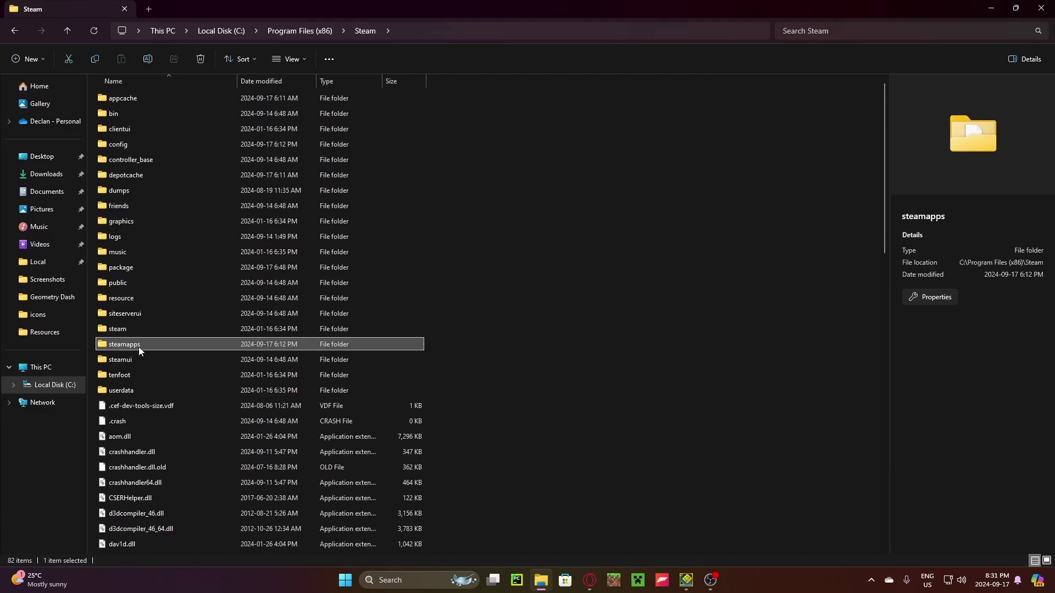
{"action": "double_click", "coordinate": [139, 347]}
{"action": "double_click", "coordinate": [139, 128]}
{"action": "double_click", "coordinate": [134, 191]}
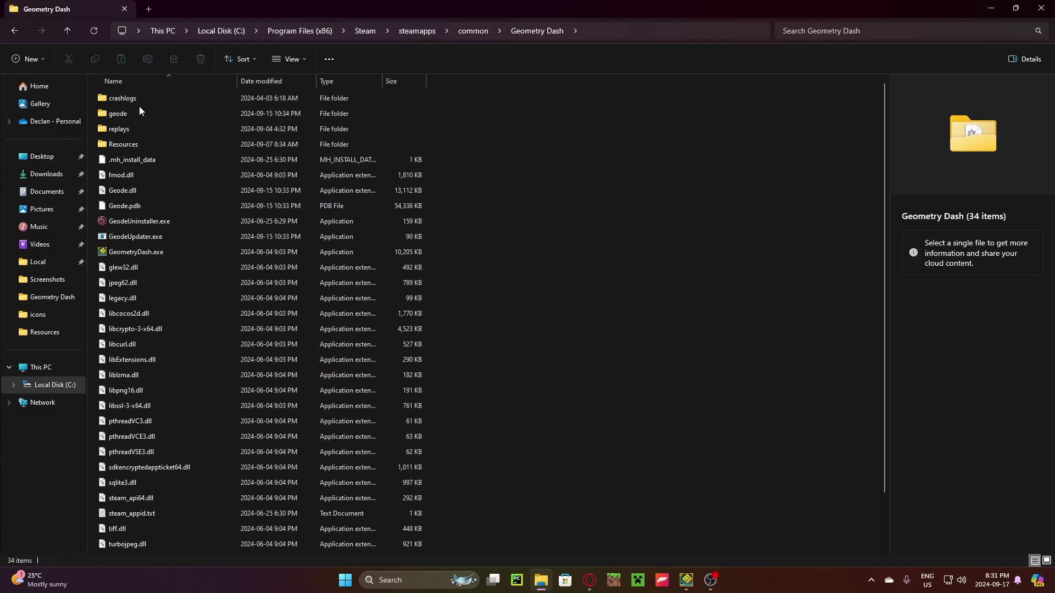
{"action": "double_click", "coordinate": [131, 146]}
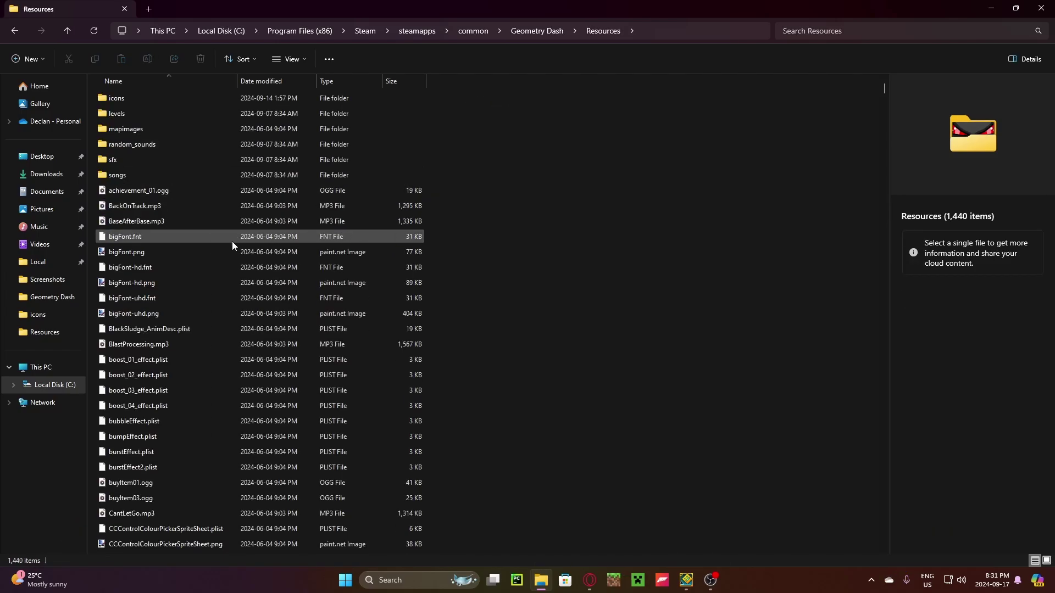
{"action": "double_click", "coordinate": [127, 103]}
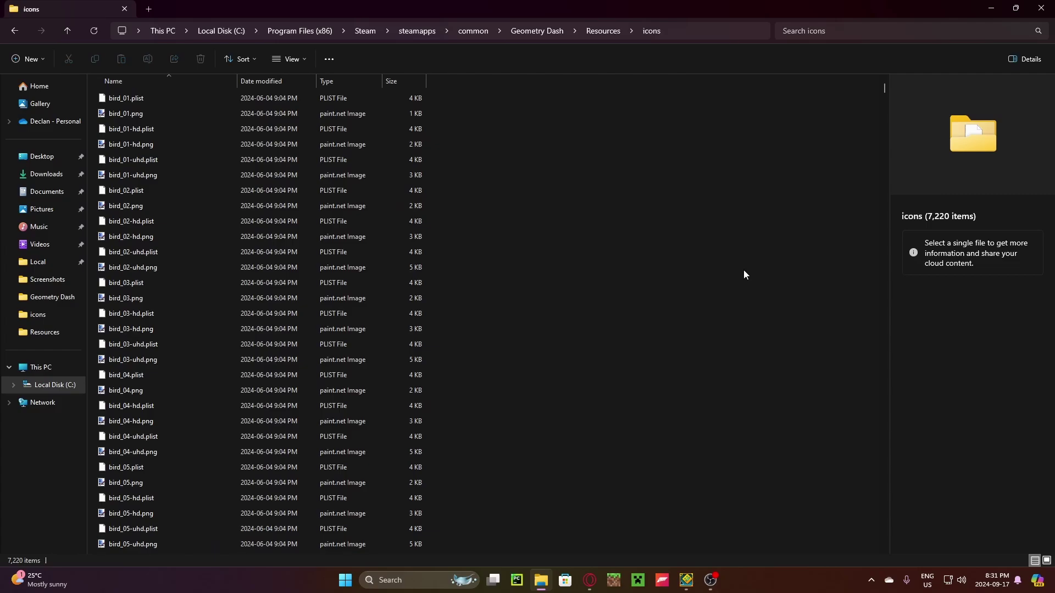
{"action": "left_click_drag", "start_coordinate": [883, 90], "coordinate": [873, 177]}
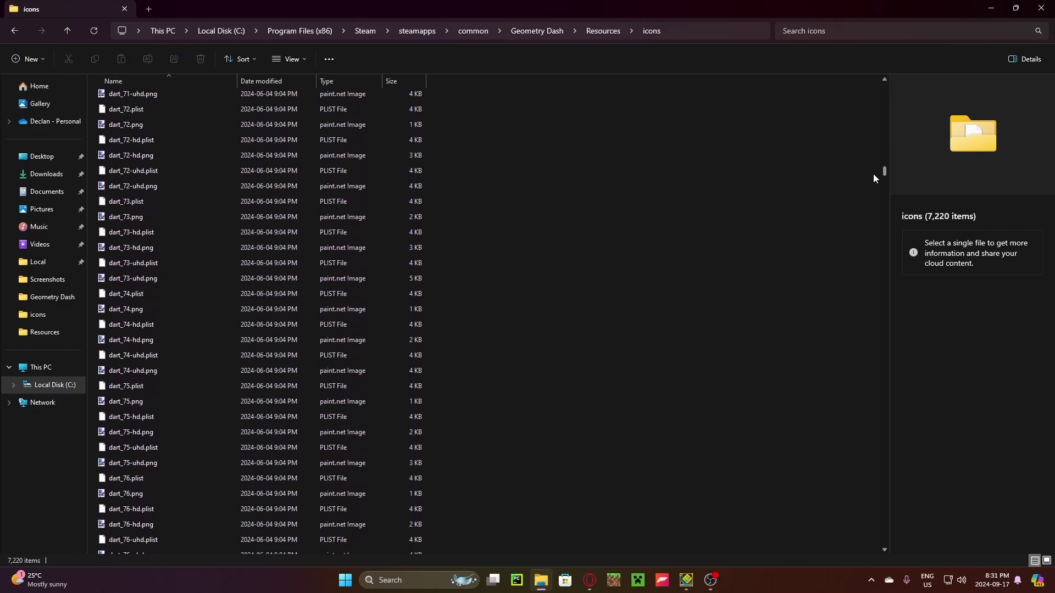
{"action": "scroll", "coordinate": [215, 257], "scroll_direction": "down", "scroll_amount": 3}
Preview player_01-hd, player_06-hd, player_06-uhd and player_07.png in the Details pane.
{"action": "left_click", "coordinate": [158, 265]}
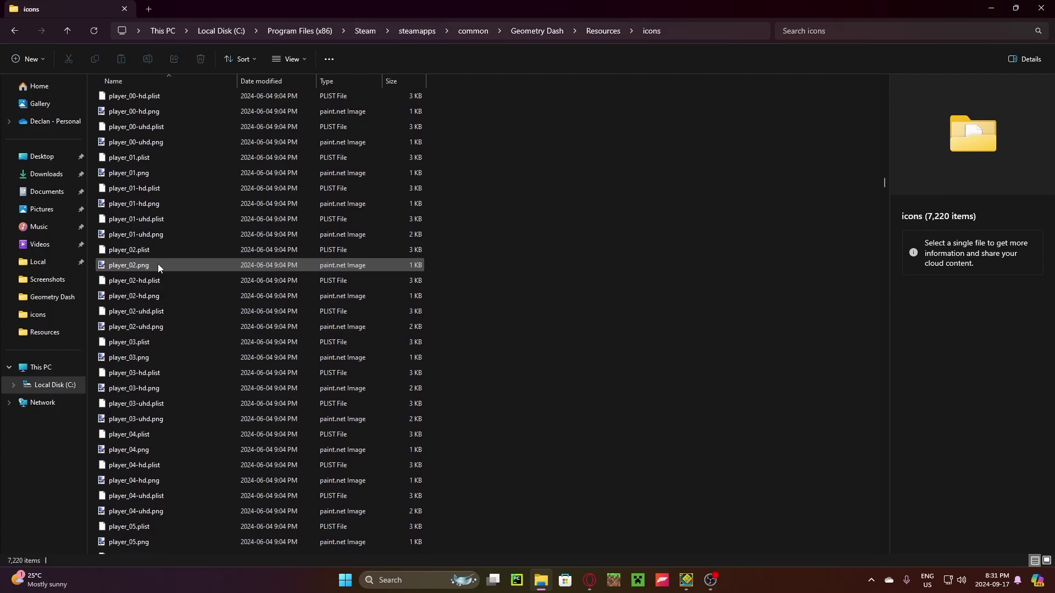
{"action": "scroll", "coordinate": [248, 231], "scroll_direction": "down", "scroll_amount": 3}
{"action": "scroll", "coordinate": [249, 236], "scroll_direction": "down", "scroll_amount": 1}
{"action": "left_click", "coordinate": [167, 211]}
{"action": "scroll", "coordinate": [166, 211], "scroll_direction": "down", "scroll_amount": 3}
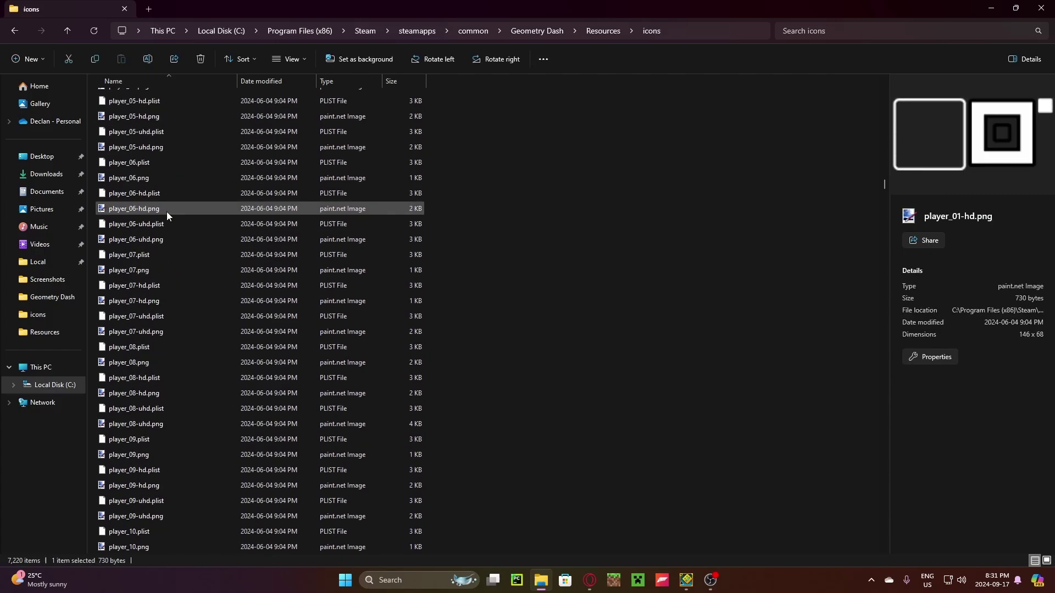
{"action": "left_click", "coordinate": [164, 208]}
{"action": "left_click", "coordinate": [164, 237]}
{"action": "left_click", "coordinate": [177, 271]}
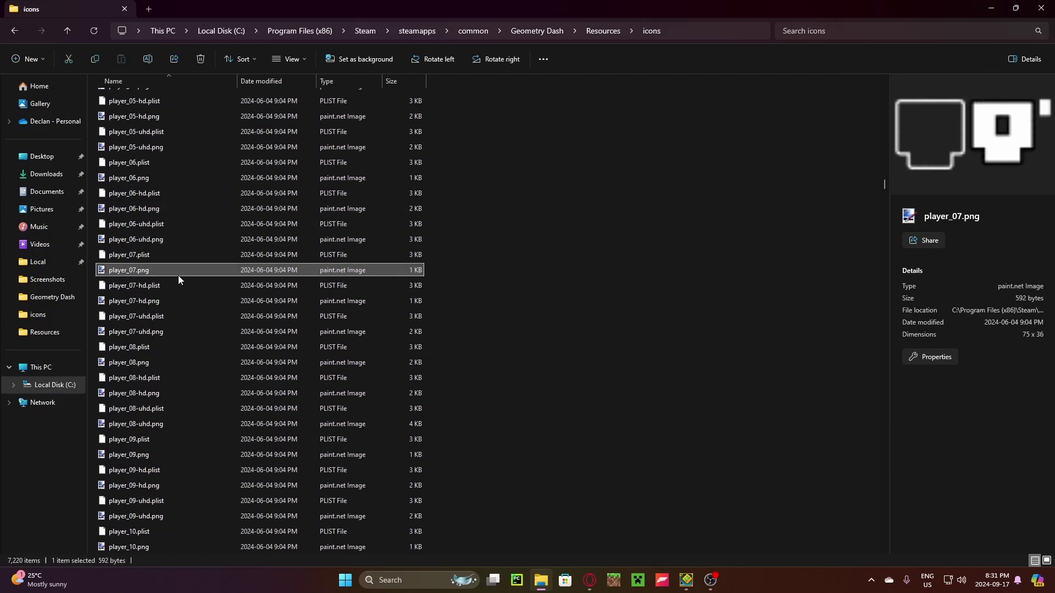
{"action": "scroll", "coordinate": [184, 286], "scroll_direction": "down", "scroll_amount": 1}
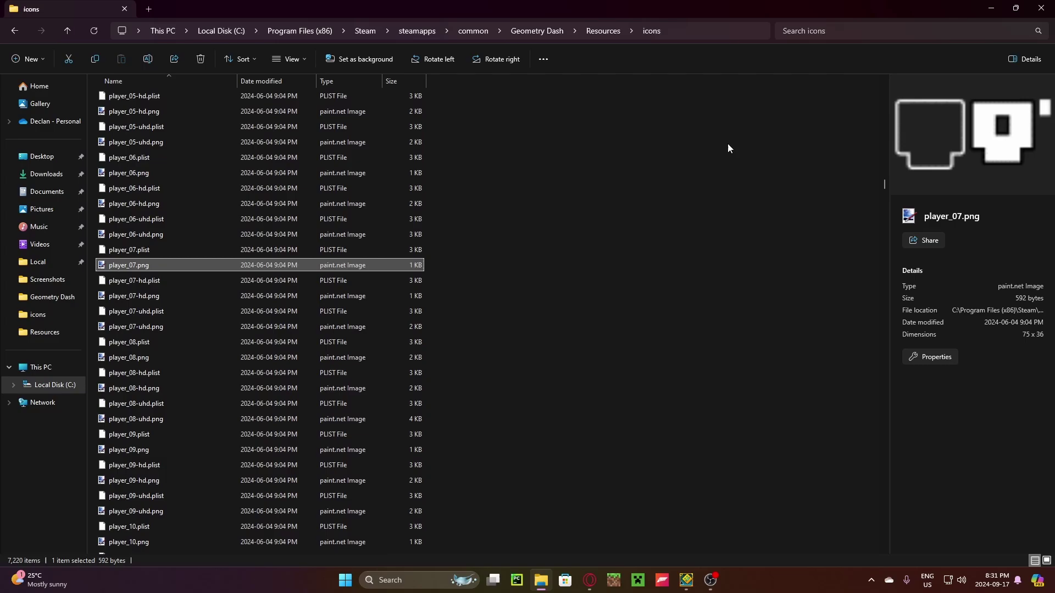
{"action": "left_click", "coordinate": [868, 30]}
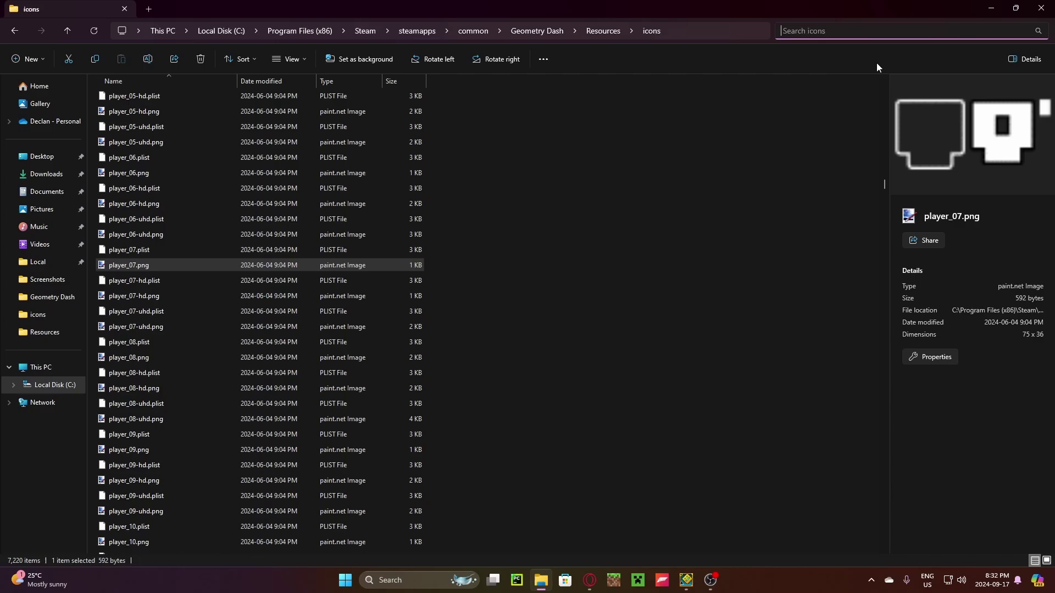
{"action": "type", "text": "player_"}
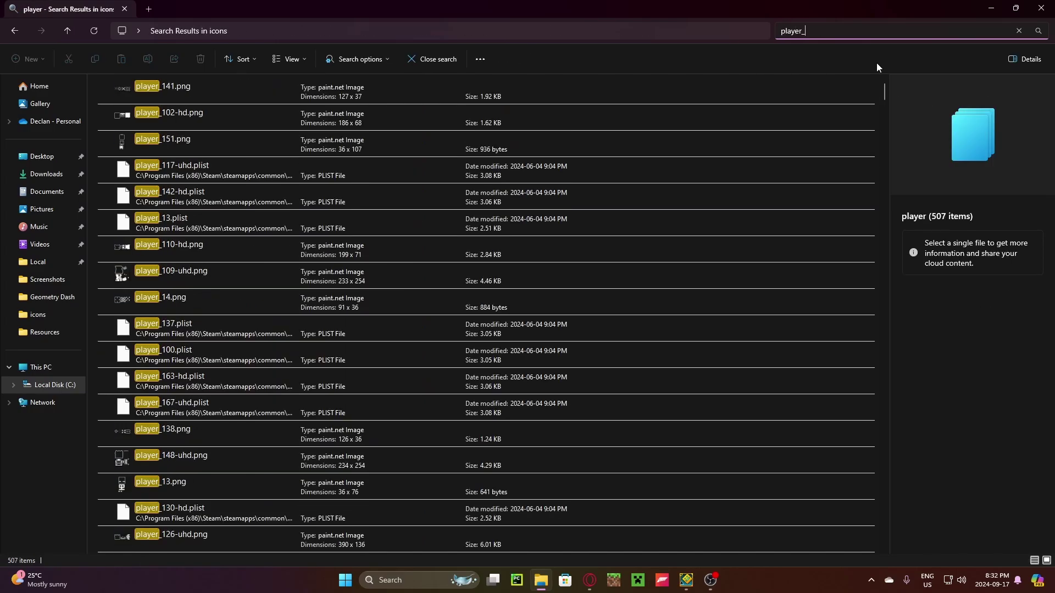
{"action": "type", "text": "459"}
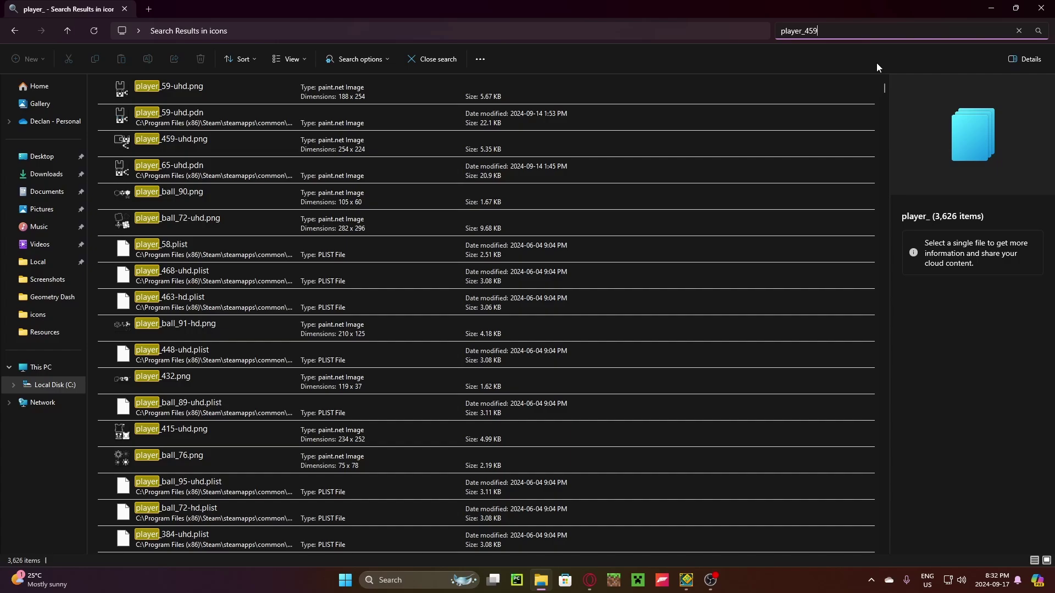
Open player_459-uhd.png from the player_459 search results in paint.net.
{"action": "left_click", "coordinate": [235, 90]}
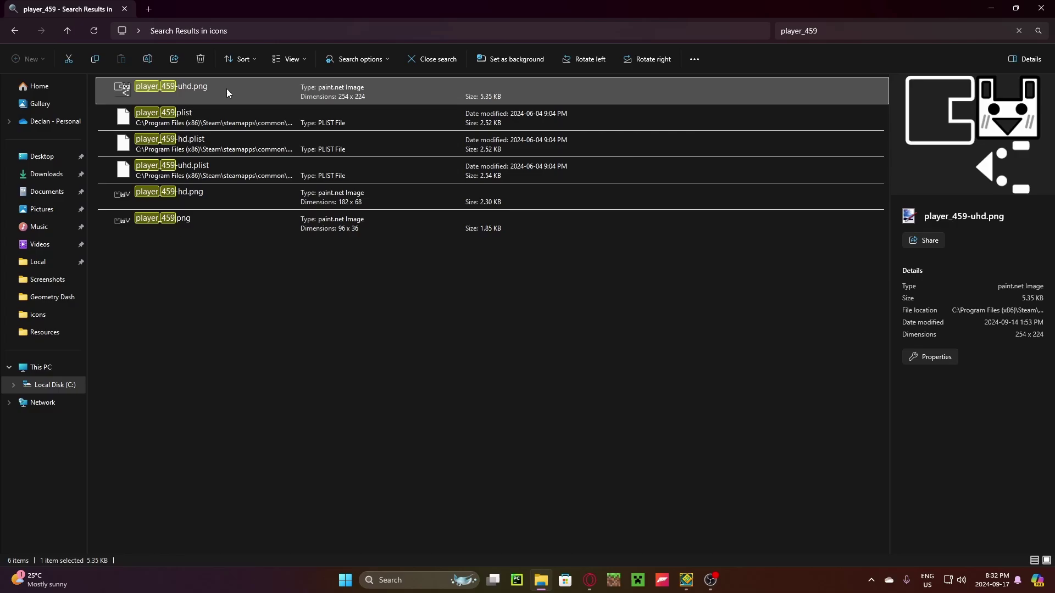
{"action": "double_click", "coordinate": [227, 89]}
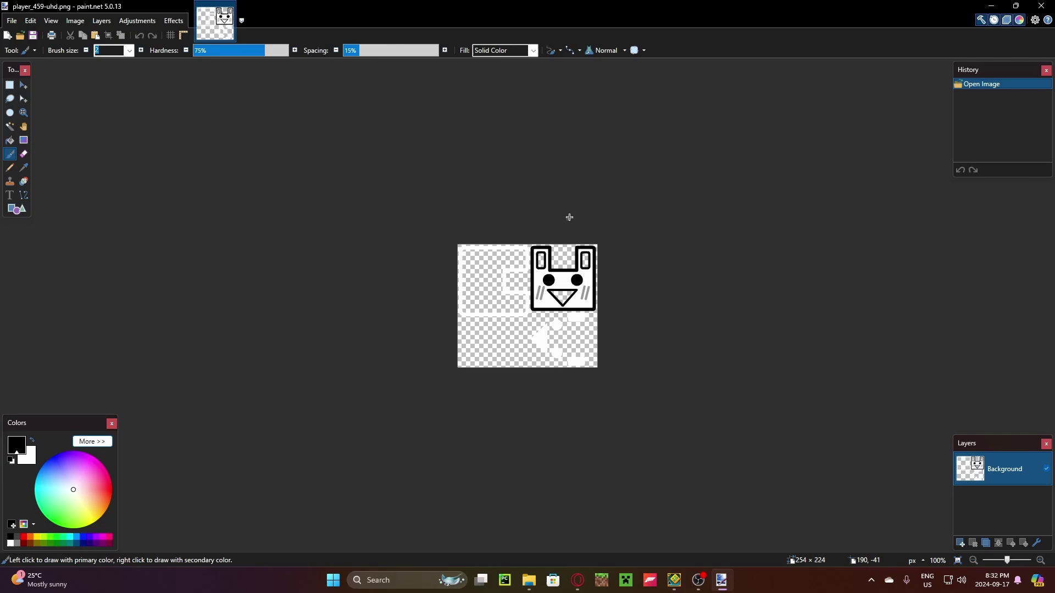
Minimize paint.net and change the File Explorer search to player_57.
{"action": "left_click", "coordinate": [992, 7]}
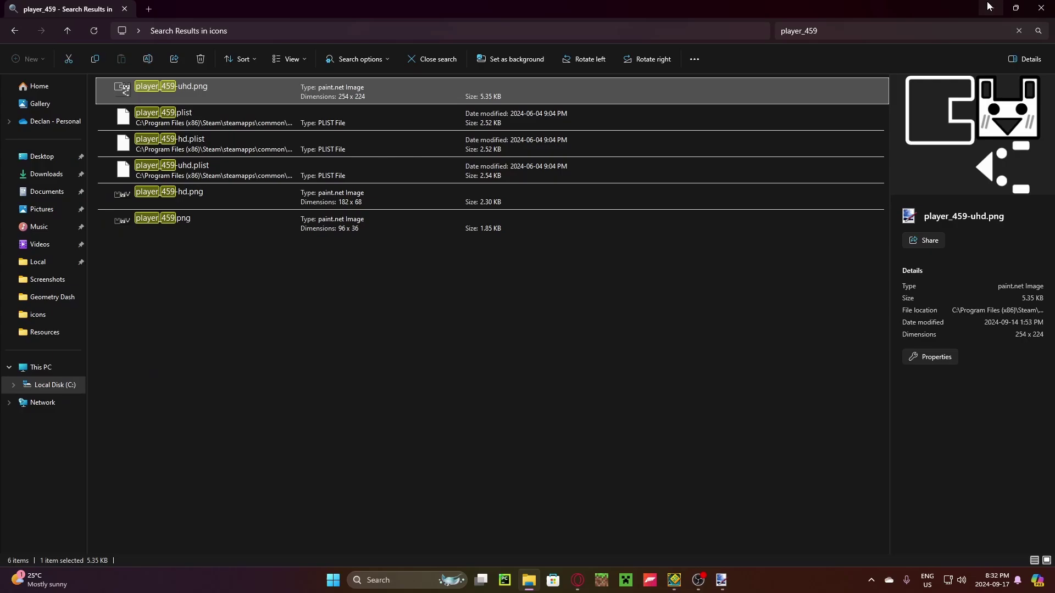
{"action": "left_click", "coordinate": [907, 31]}
{"action": "key", "text": "BackSpace"}
{"action": "key", "text": "BackSpace"}
{"action": "key", "text": "BackSpace"}
{"action": "type", "text": "6"}
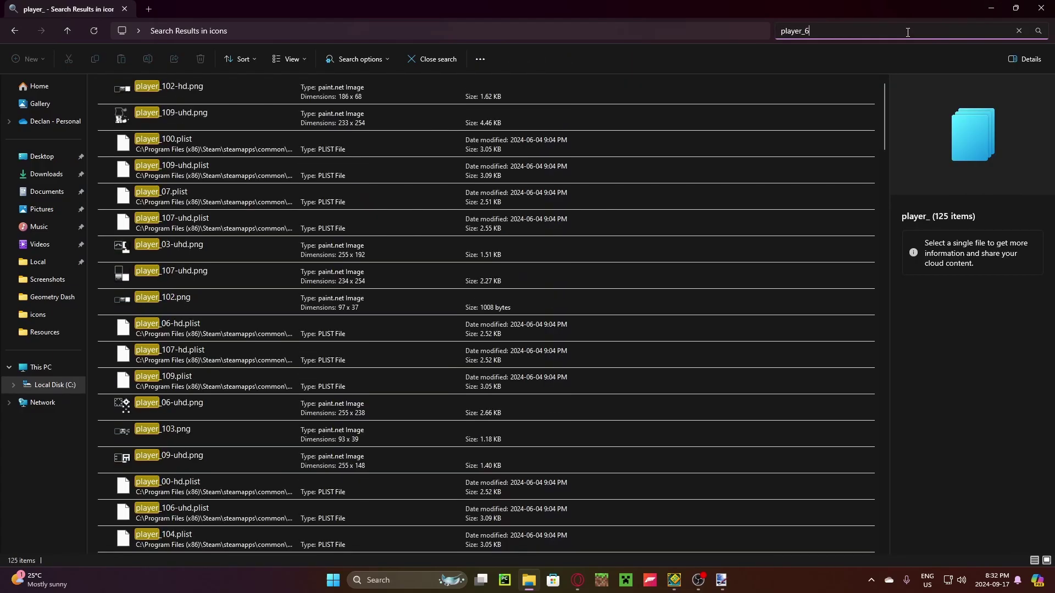
{"action": "type", "text": "1"}
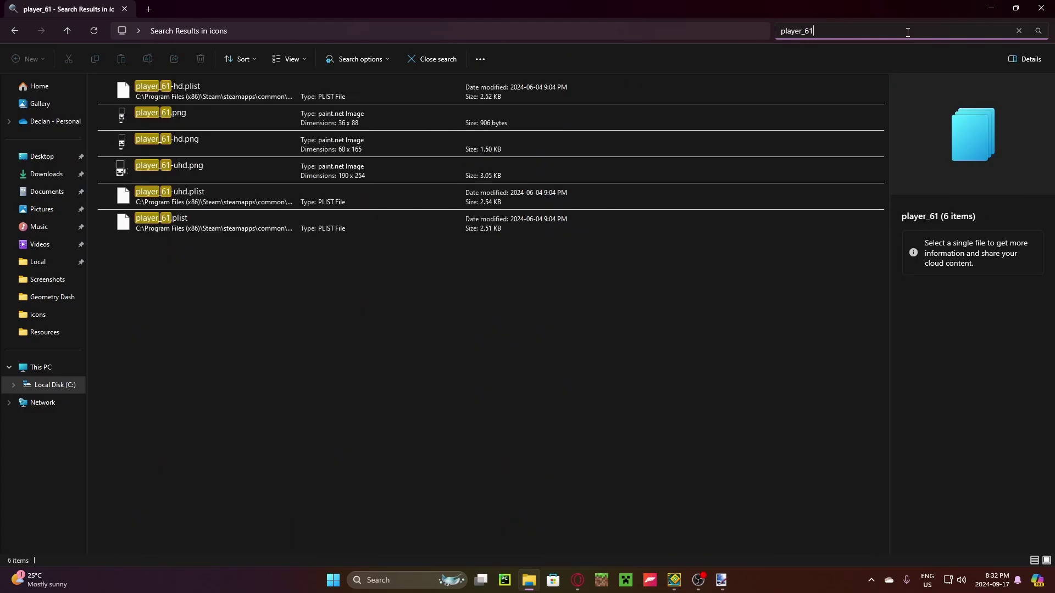
{"action": "key", "text": "BackSpace"}
{"action": "key", "text": "BackSpace"}
{"action": "type", "text": "57"}
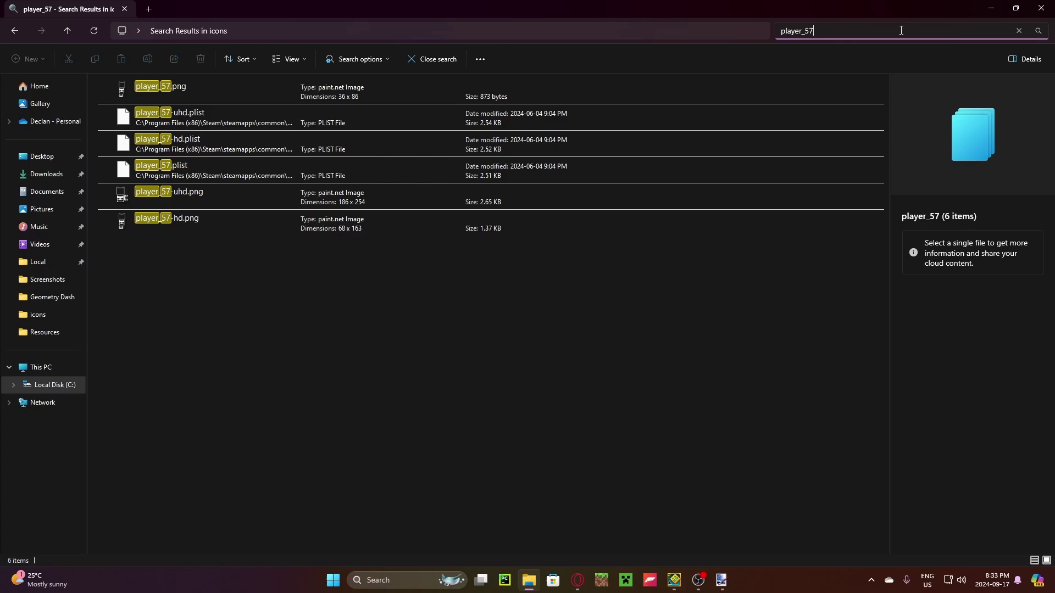
Open player_57.png in paint.net, add an empty layer, and return to the bunny image.
{"action": "double_click", "coordinate": [257, 96]}
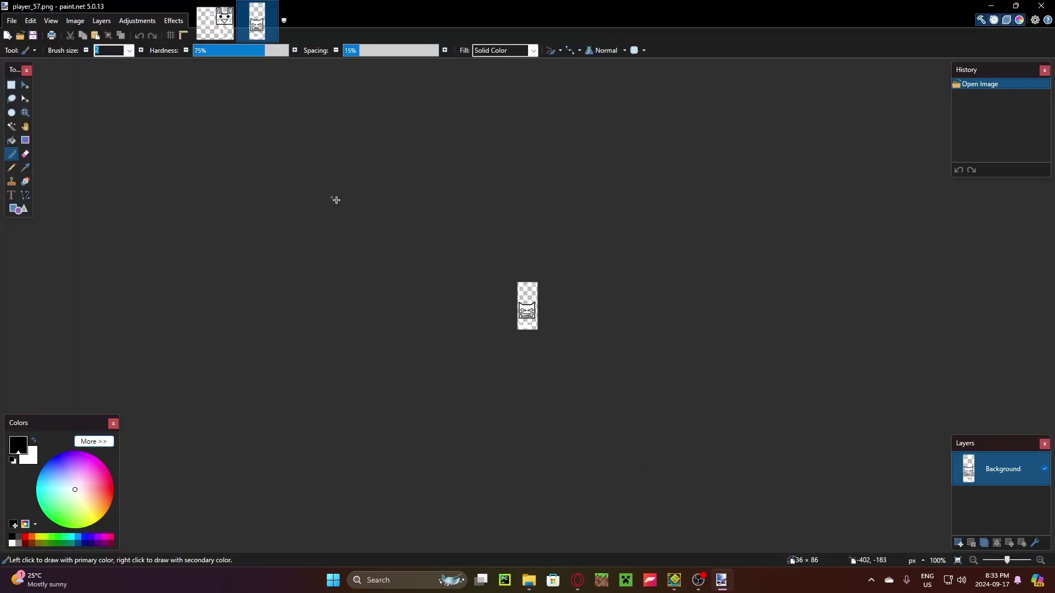
{"action": "scroll", "coordinate": [510, 278], "scroll_direction": "up", "scroll_amount": 5}
{"action": "scroll", "coordinate": [512, 278], "scroll_direction": "up", "scroll_amount": 3}
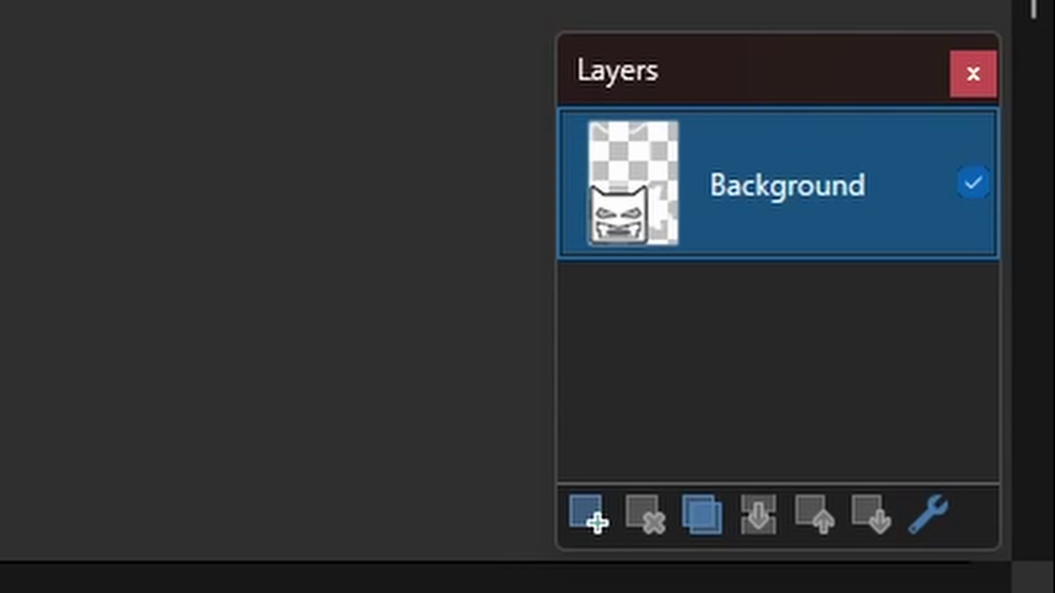
{"action": "left_click", "coordinate": [950, 534]}
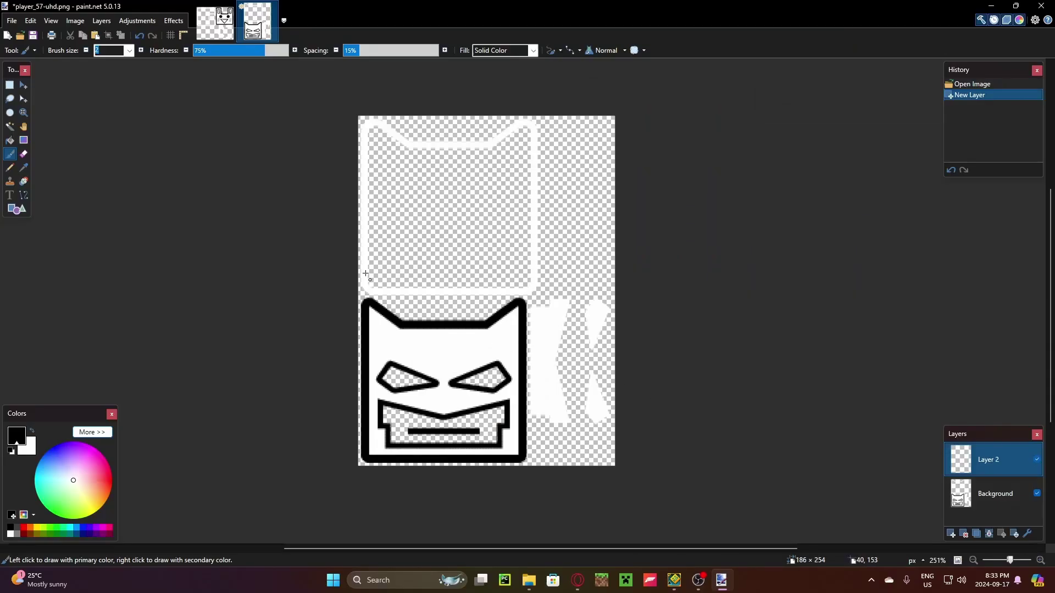
{"action": "left_click", "coordinate": [214, 22]}
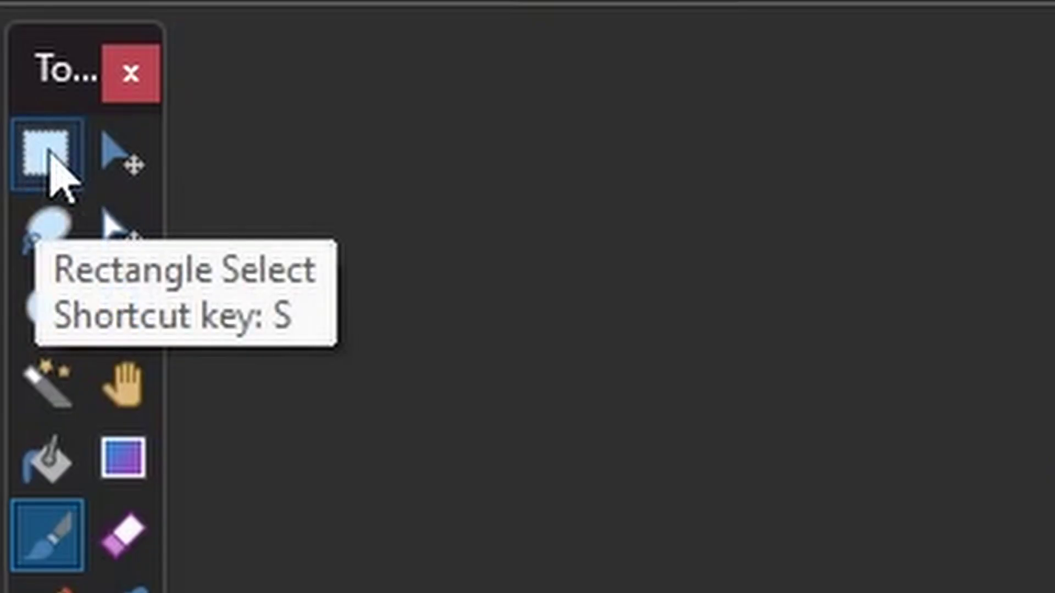
{"action": "left_click", "coordinate": [49, 157]}
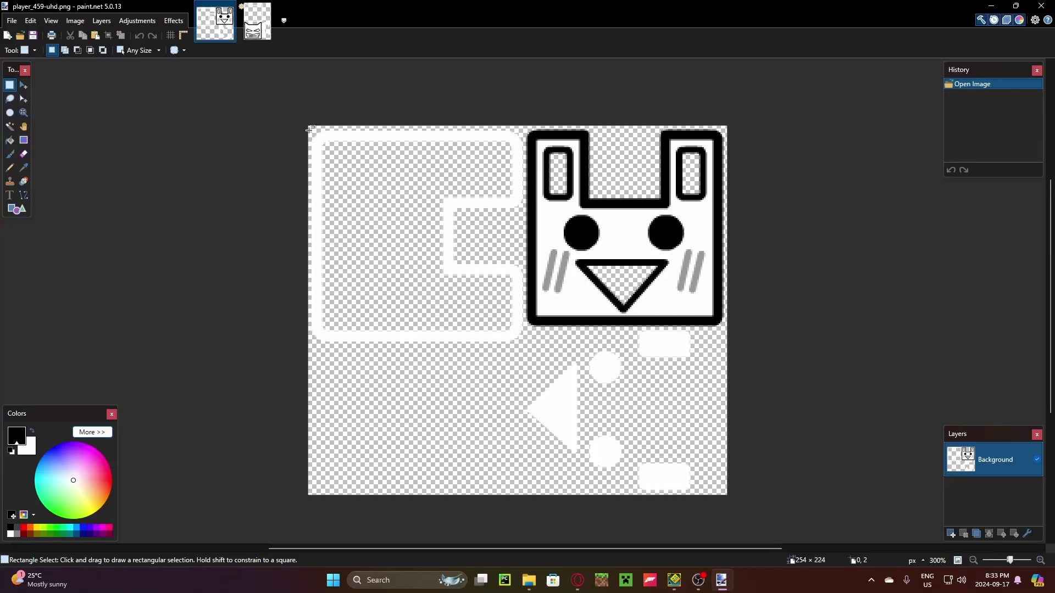
Paste the bunny's top-left ear outline into player_57-uhd as a new layer, rotated 90°.
{"action": "left_click_drag", "start_coordinate": [312, 127], "coordinate": [526, 341]}
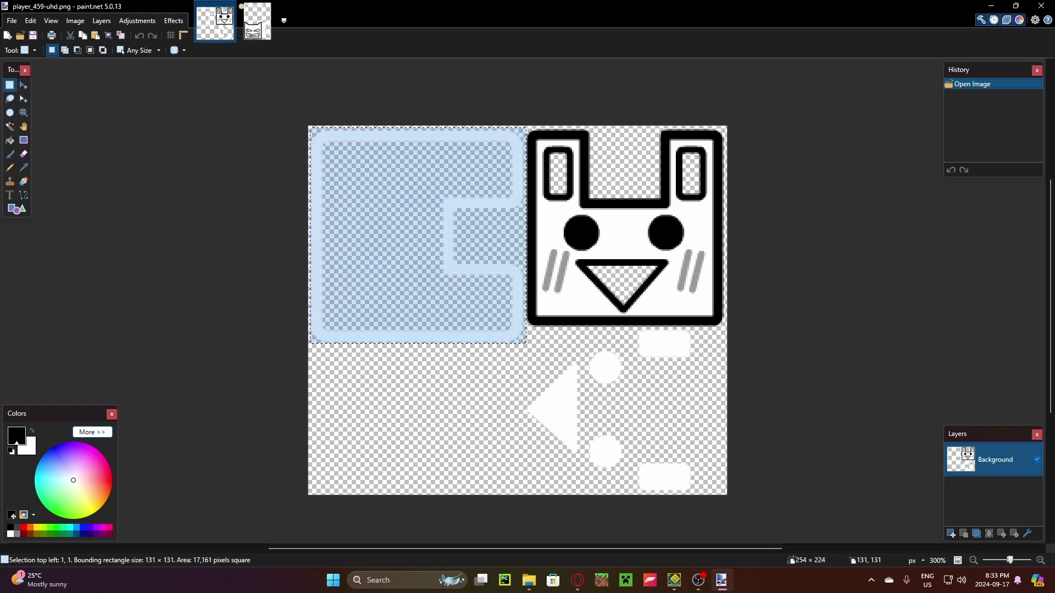
{"action": "left_click_drag", "start_coordinate": [525, 340], "coordinate": [525, 342]}
{"action": "left_click", "coordinate": [256, 23]}
{"action": "key", "text": "ctrl+shift+n"}
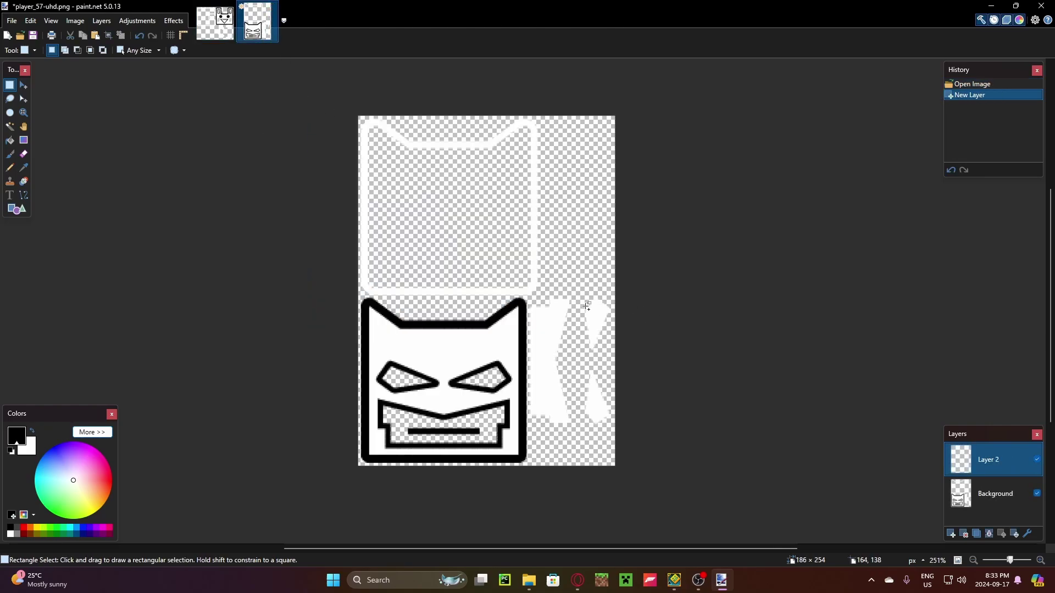
{"action": "key", "text": "ctrl+v"}
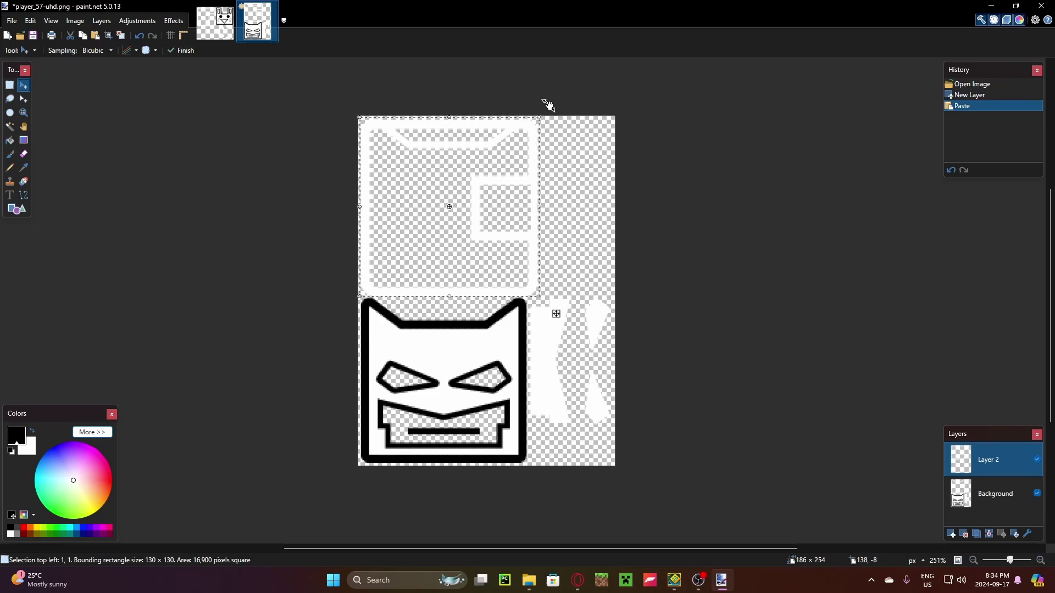
{"action": "mouse_move", "coordinate": [546, 104]}
{"action": "left_mouse_down"}
{"action": "mouse_move", "coordinate": [510, 93]}
{"action": "mouse_move", "coordinate": [330, 90]}
{"action": "left_mouse_up"}
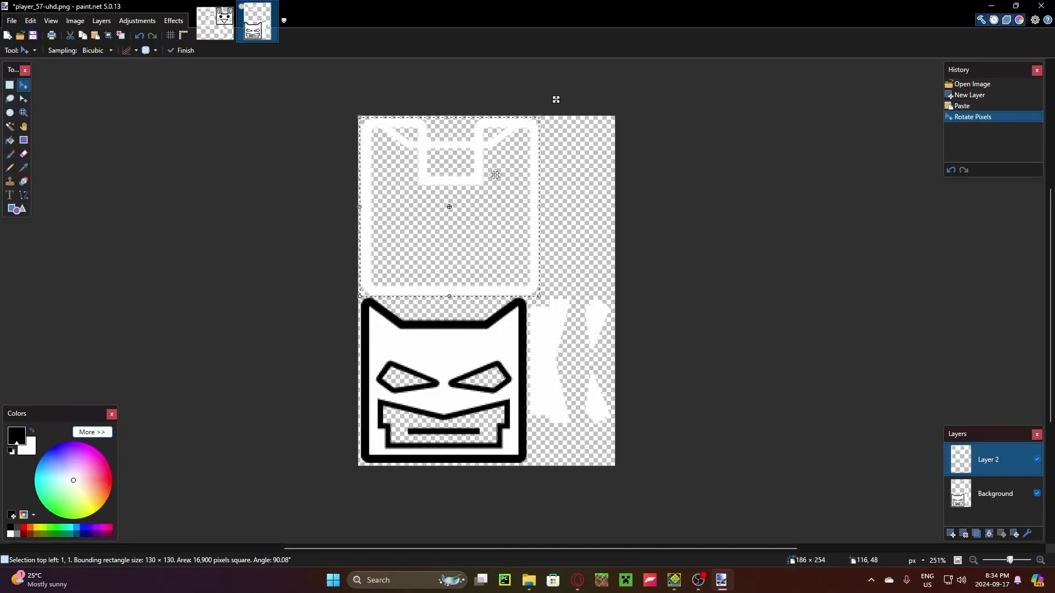
{"action": "left_click_drag", "start_coordinate": [578, 210], "coordinate": [577, 211]}
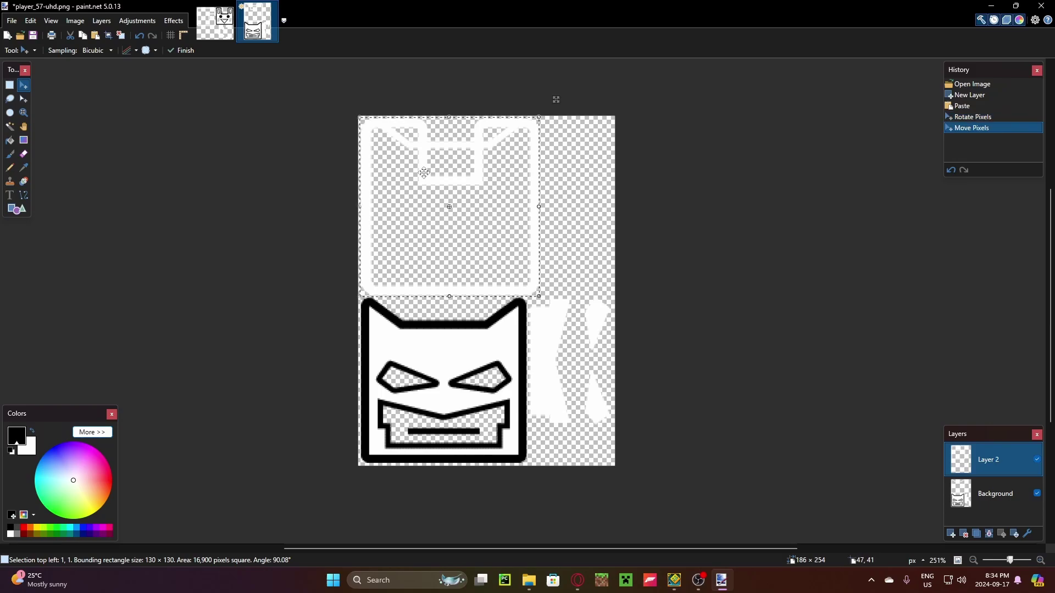
{"action": "key", "text": "ctrl+Tab"}
Copy the bunny's white triangle and dot pieces into player_57-uhd, right of the cube.
{"action": "key", "text": "s"}
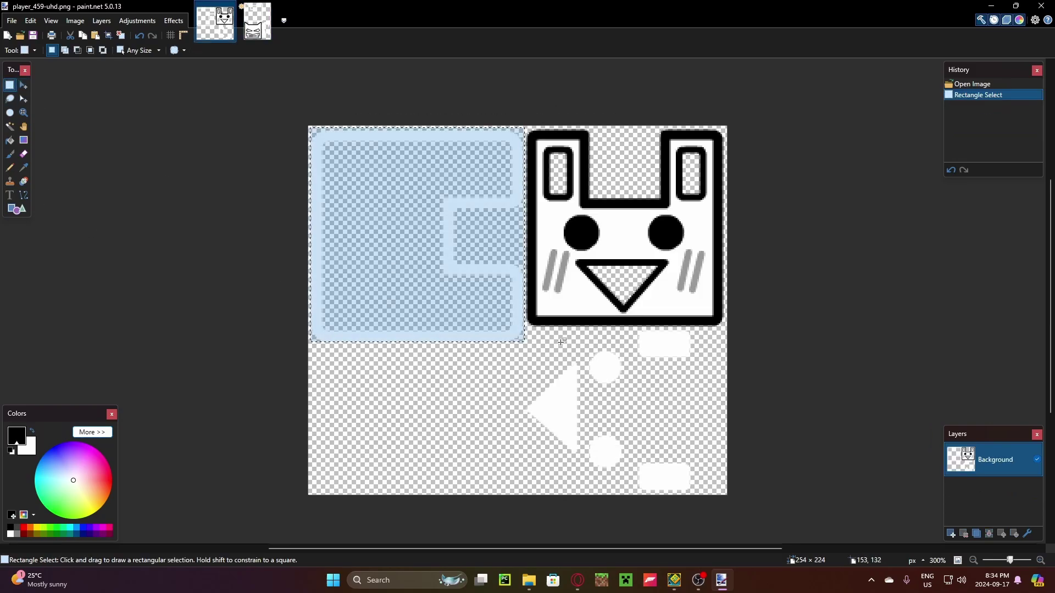
{"action": "left_click_drag", "start_coordinate": [529, 329], "coordinate": [699, 494]}
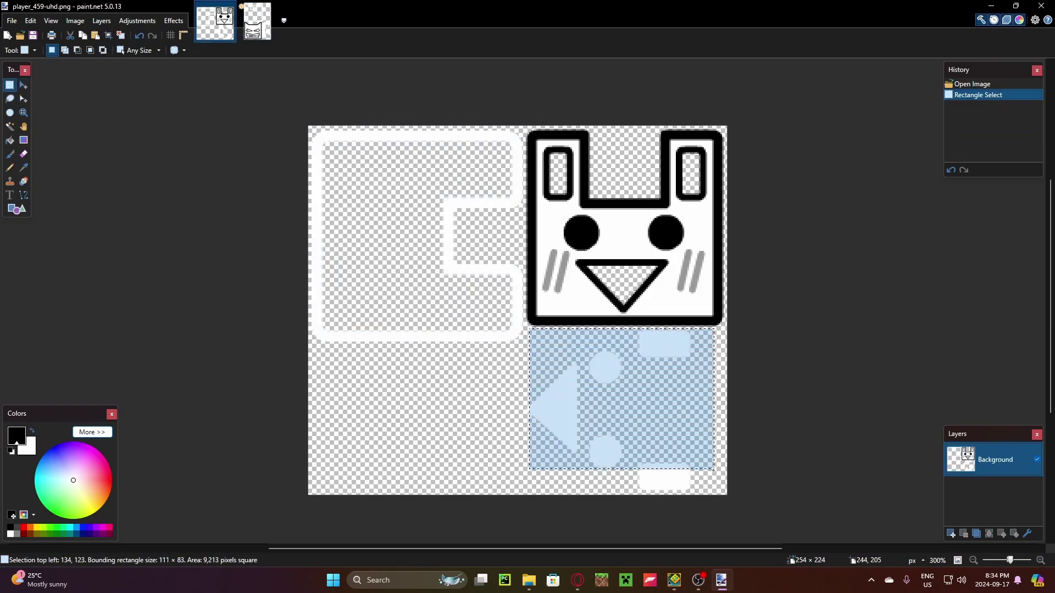
{"action": "key", "text": "ctrl+c"}
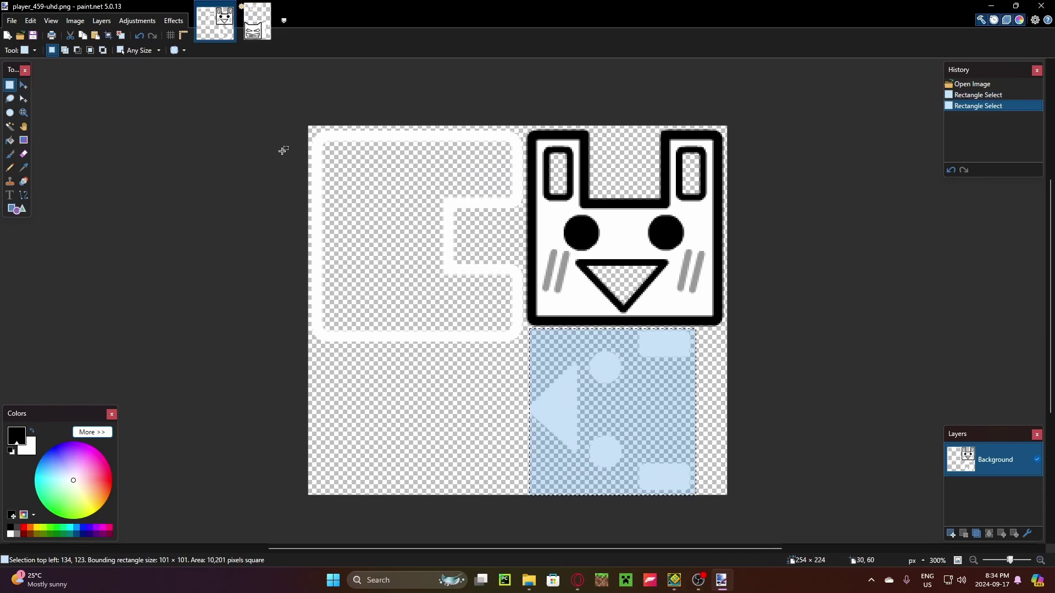
{"action": "key", "text": "ctrl+Tab"}
{"action": "key", "text": "ctrl+v"}
{"action": "left_click_drag", "start_coordinate": [577, 387], "coordinate": [591, 329]}
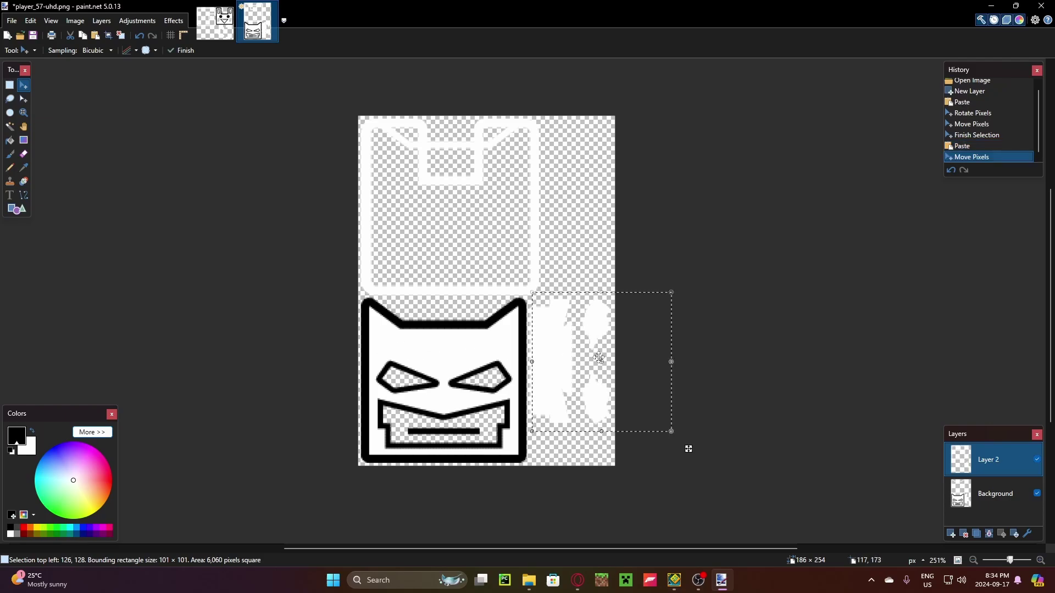
{"action": "left_click", "coordinate": [741, 390]}
{"action": "left_click_drag", "start_coordinate": [563, 348], "coordinate": [559, 346]}
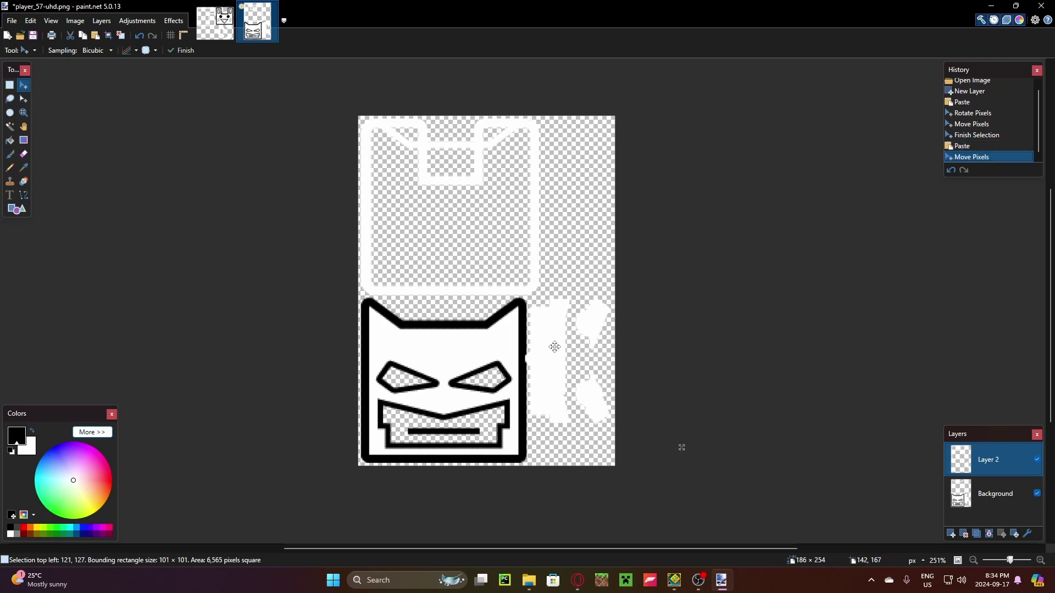
Paste the bunny cube face into player_57-uhd and nudge it into alignment.
{"action": "left_click", "coordinate": [215, 22]}
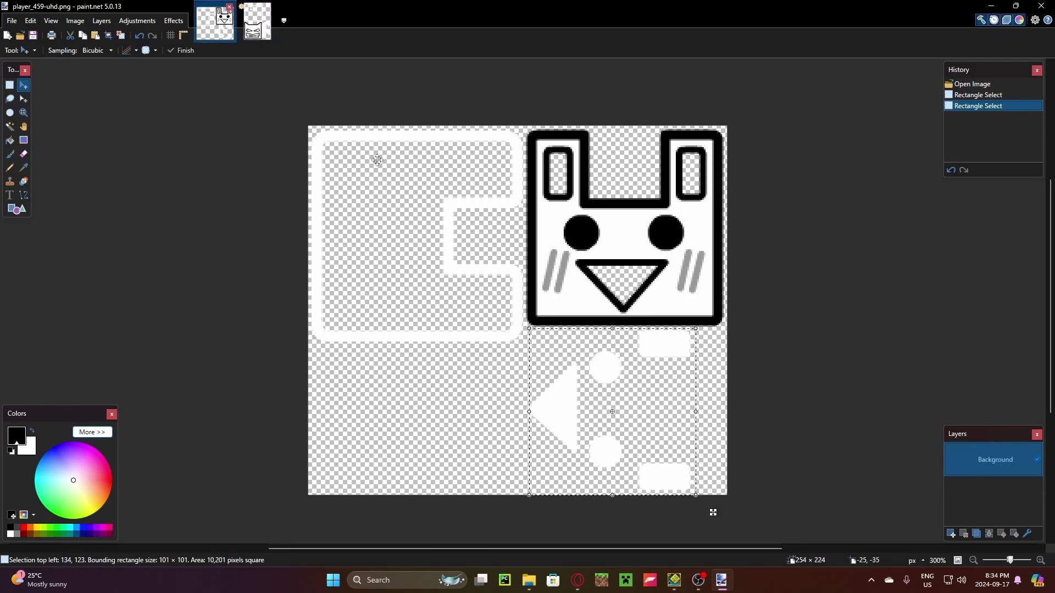
{"action": "left_click", "coordinate": [9, 85]}
{"action": "key", "text": "ctrl+c"}
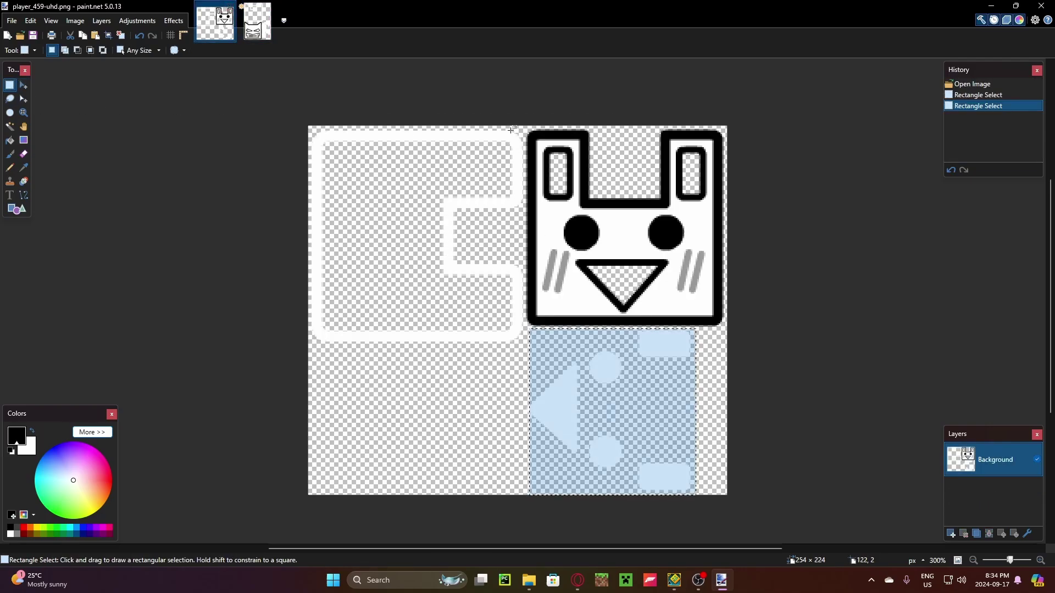
{"action": "left_click", "coordinate": [258, 22]}
{"action": "key", "text": "ctrl+v"}
{"action": "key", "text": "Left"}
{"action": "key", "text": "Left"}
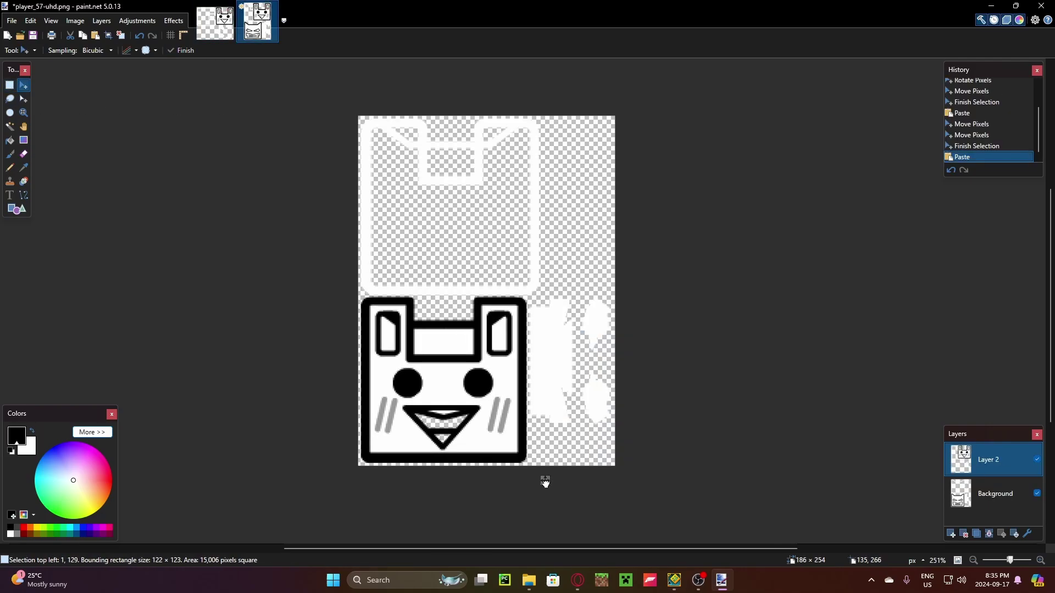
{"action": "key", "text": "Down"}
{"action": "key", "text": "Right"}
{"action": "key", "text": "Up"}
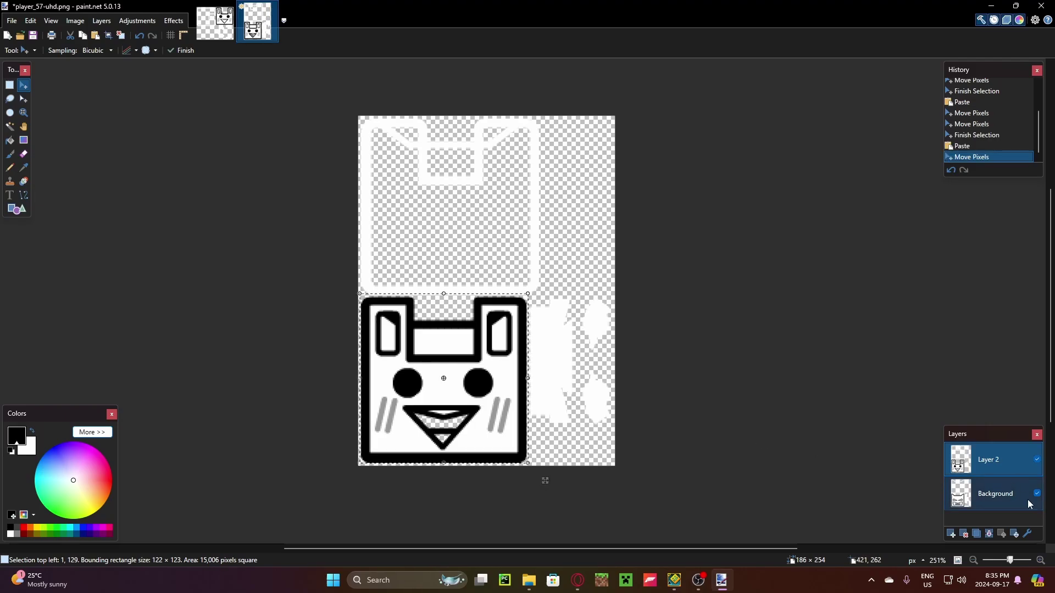
Hide and delete the original cat-face Background layer.
{"action": "left_click", "coordinate": [1037, 494]}
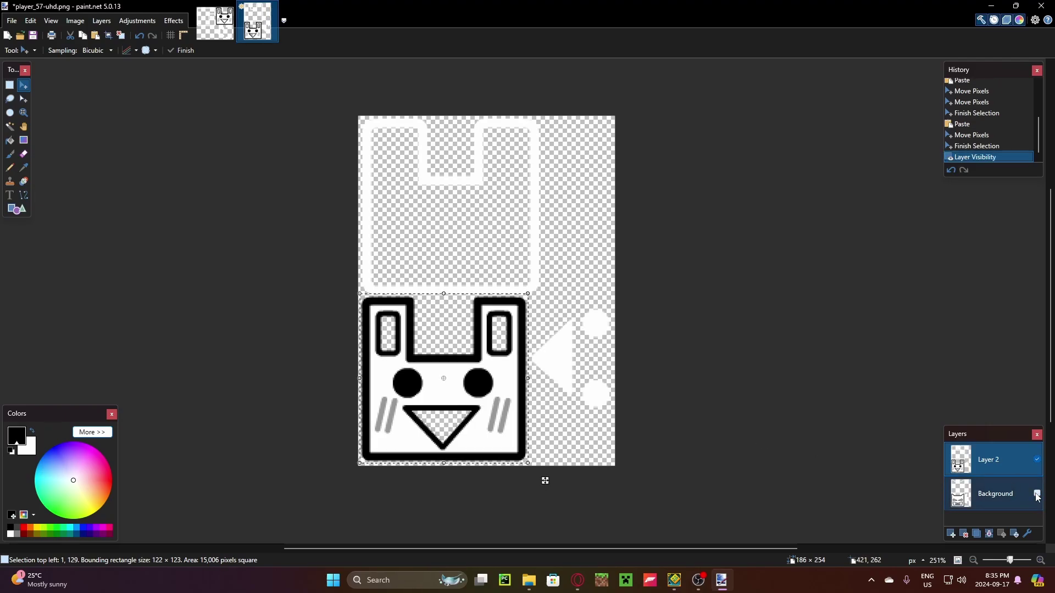
{"action": "left_click", "coordinate": [995, 494]}
{"action": "left_click", "coordinate": [963, 533]}
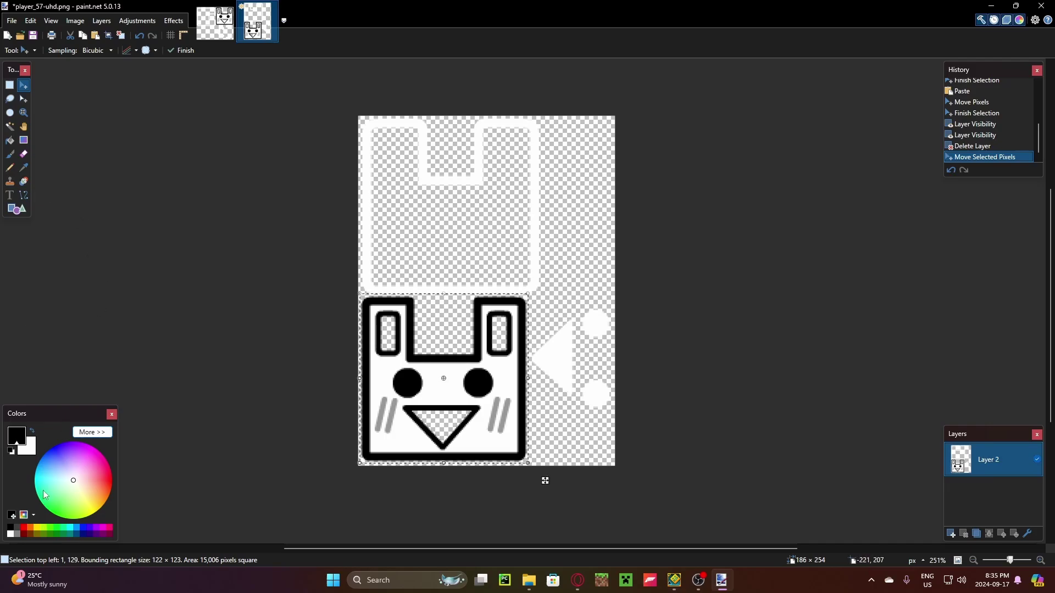
Fill the left and right ear interiors black with the Paint Bucket.
{"action": "left_click", "coordinate": [9, 140]}
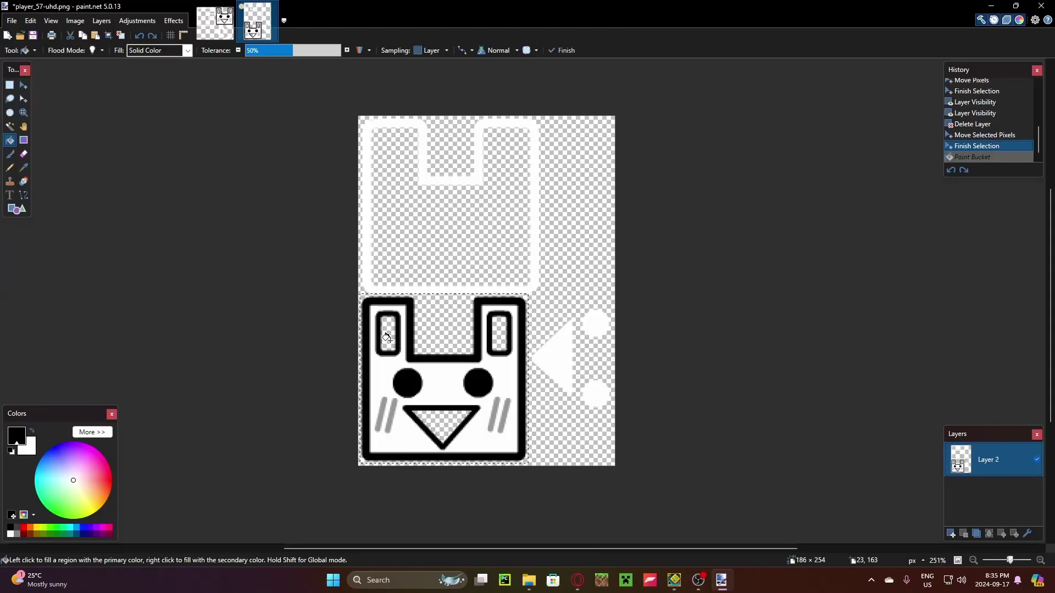
{"action": "left_click", "coordinate": [388, 334]}
{"action": "left_click", "coordinate": [498, 338]}
{"action": "scroll", "coordinate": [499, 338], "scroll_direction": "up", "scroll_amount": 2}
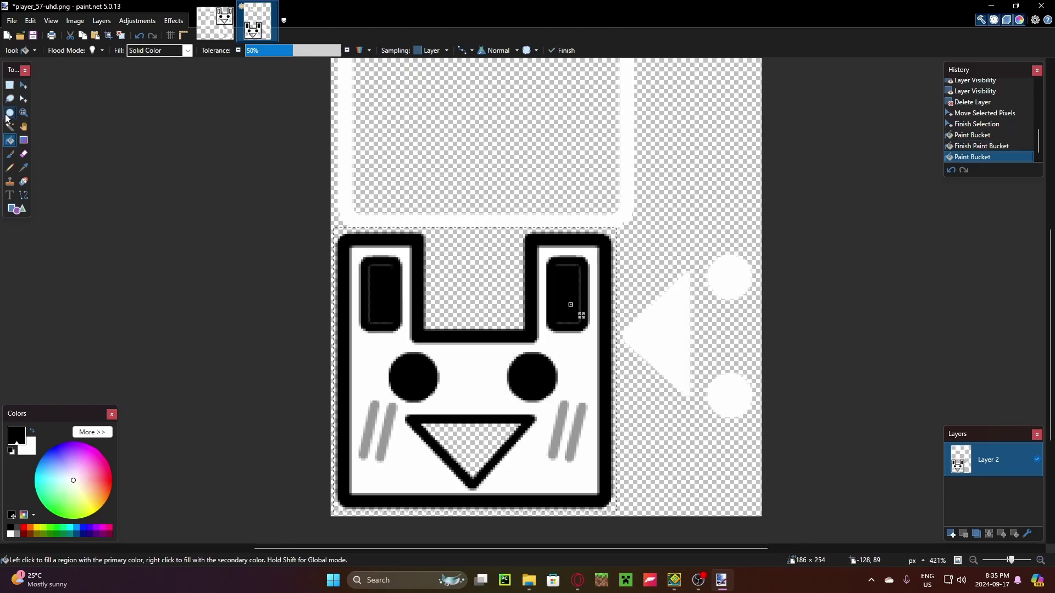
Paint over the grey outlines of both ears with the Paintbrush.
{"action": "left_click", "coordinate": [10, 153]}
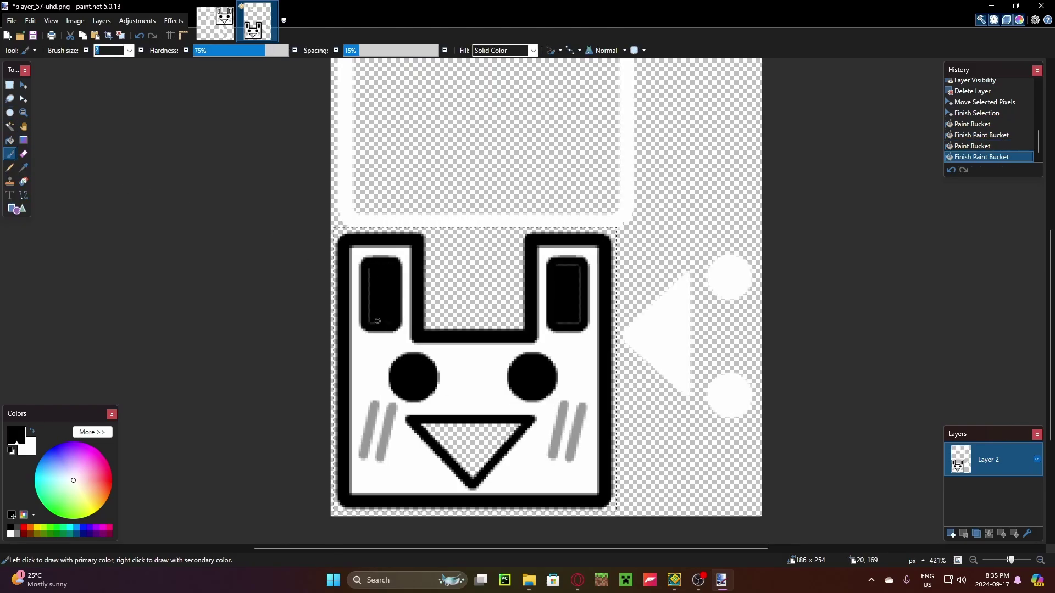
{"action": "mouse_move", "coordinate": [368, 273]}
{"action": "left_mouse_down"}
{"action": "mouse_move", "coordinate": [371, 323]}
{"action": "mouse_move", "coordinate": [380, 320]}
{"action": "left_mouse_up"}
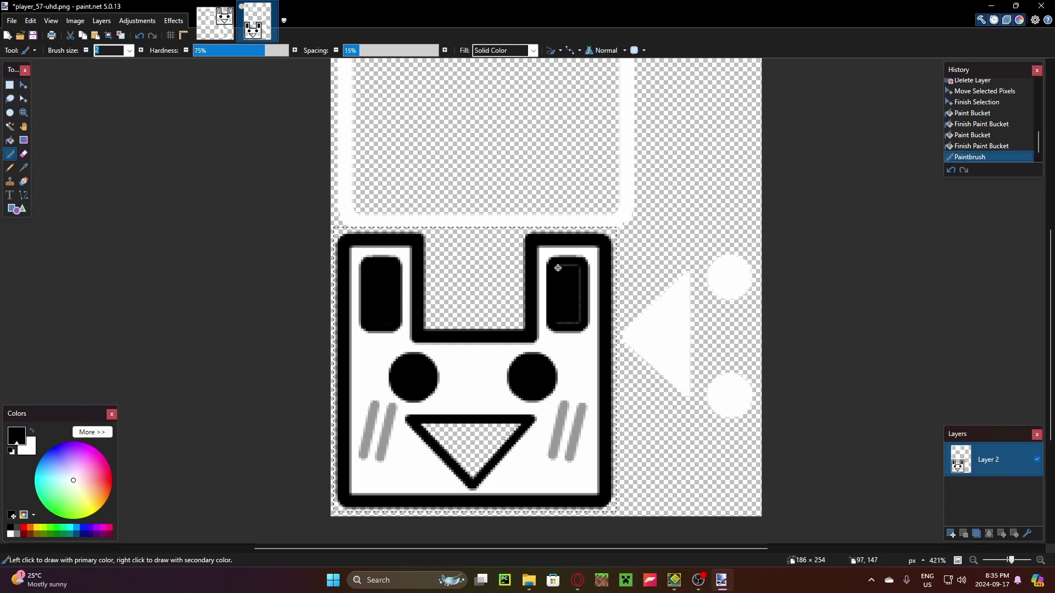
{"action": "left_click_drag", "start_coordinate": [557, 264], "coordinate": [569, 321]}
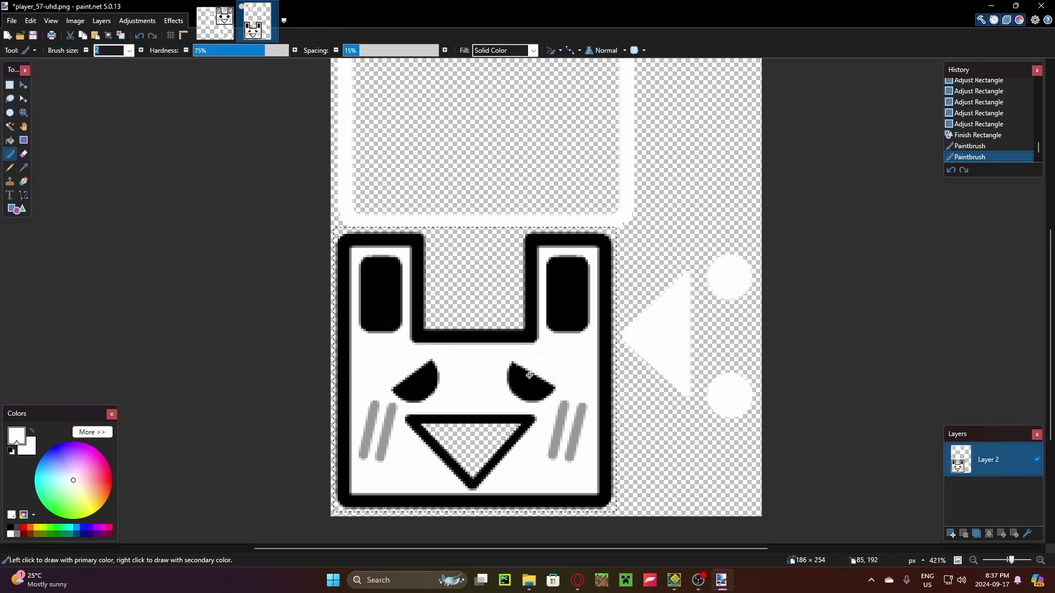
{"action": "scroll", "coordinate": [568, 389], "scroll_direction": "up", "scroll_amount": 2}
{"action": "scroll", "coordinate": [567, 395], "scroll_direction": "up", "scroll_amount": 2}
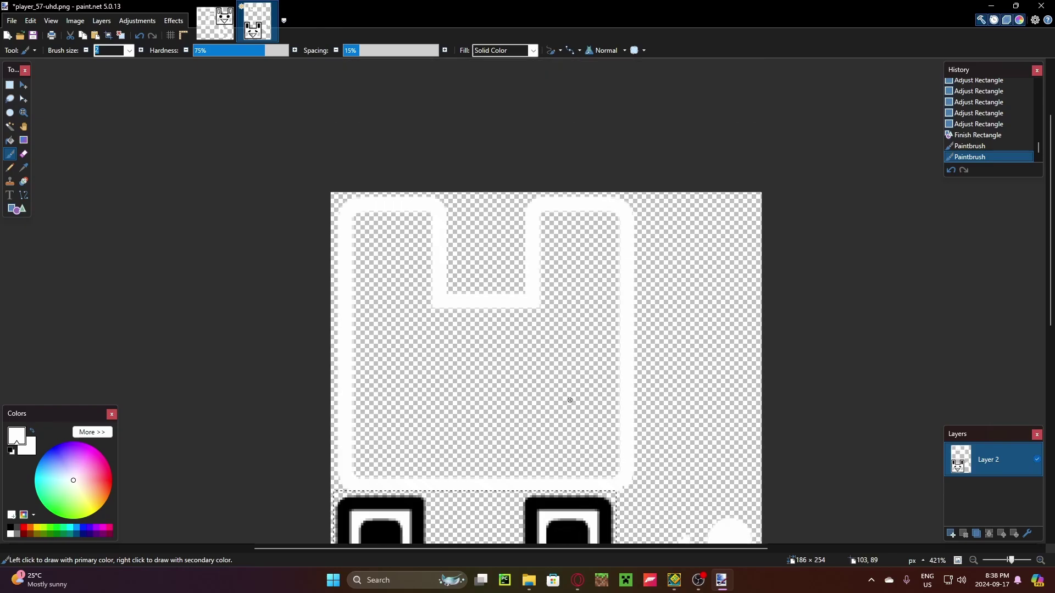
{"action": "scroll", "coordinate": [569, 400], "scroll_direction": "down", "scroll_amount": 3}
{"action": "scroll", "coordinate": [569, 395], "scroll_direction": "down", "scroll_amount": 2}
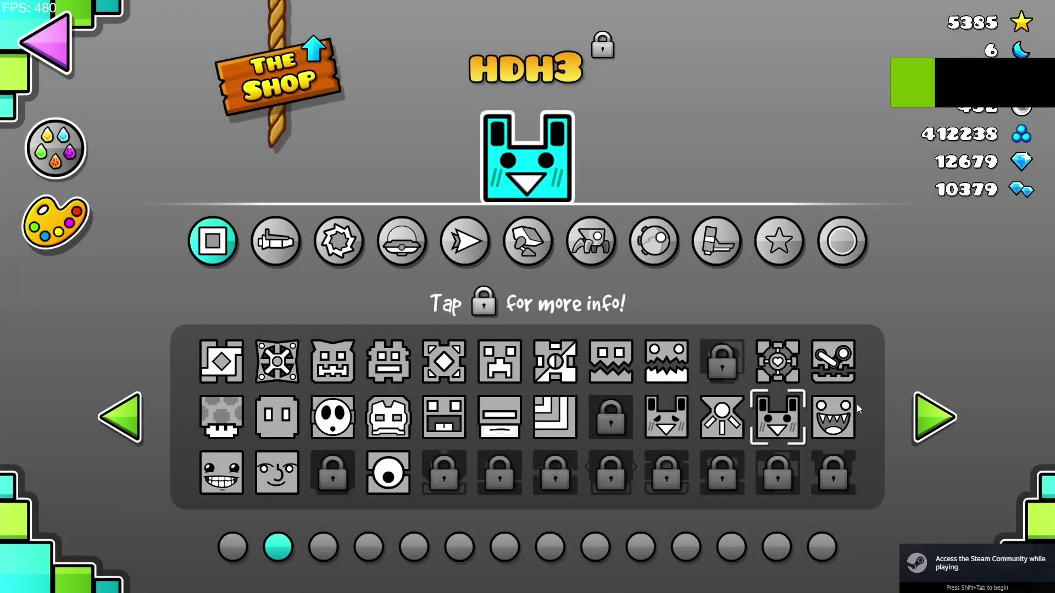
Compare the two bunny cubes, keep the sad-eyed one equipped, and exit to the menu.
{"action": "left_click", "coordinate": [667, 419]}
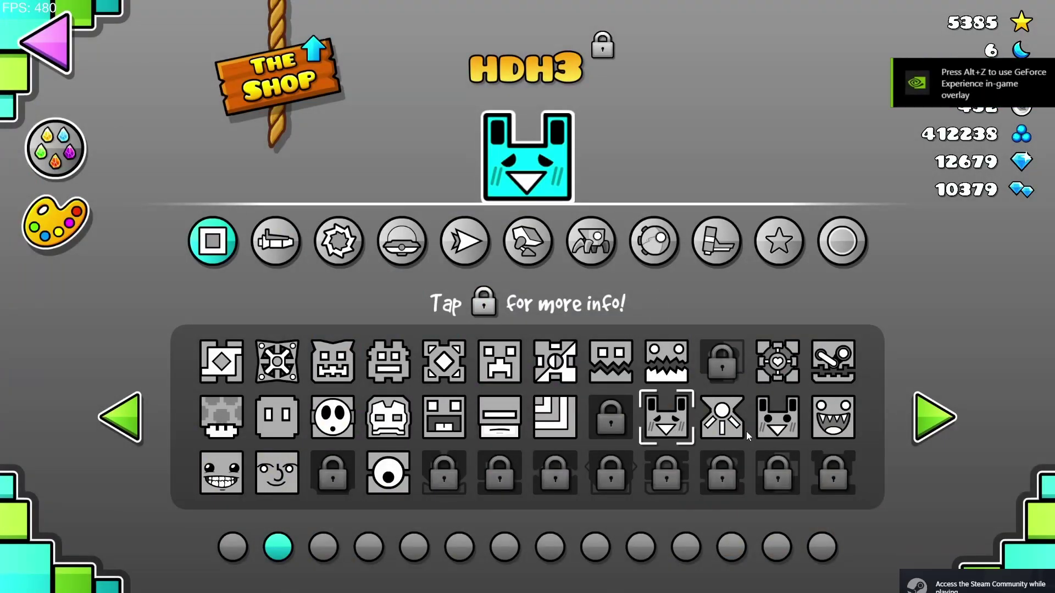
{"action": "left_click", "coordinate": [777, 419]}
{"action": "left_click", "coordinate": [666, 419]}
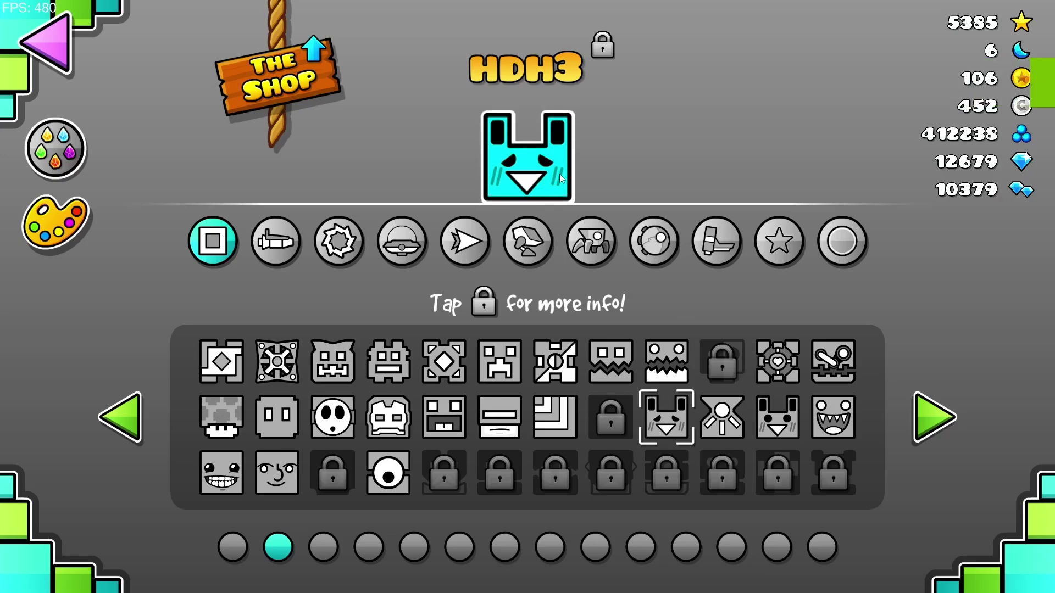
{"action": "left_click", "coordinate": [777, 419]}
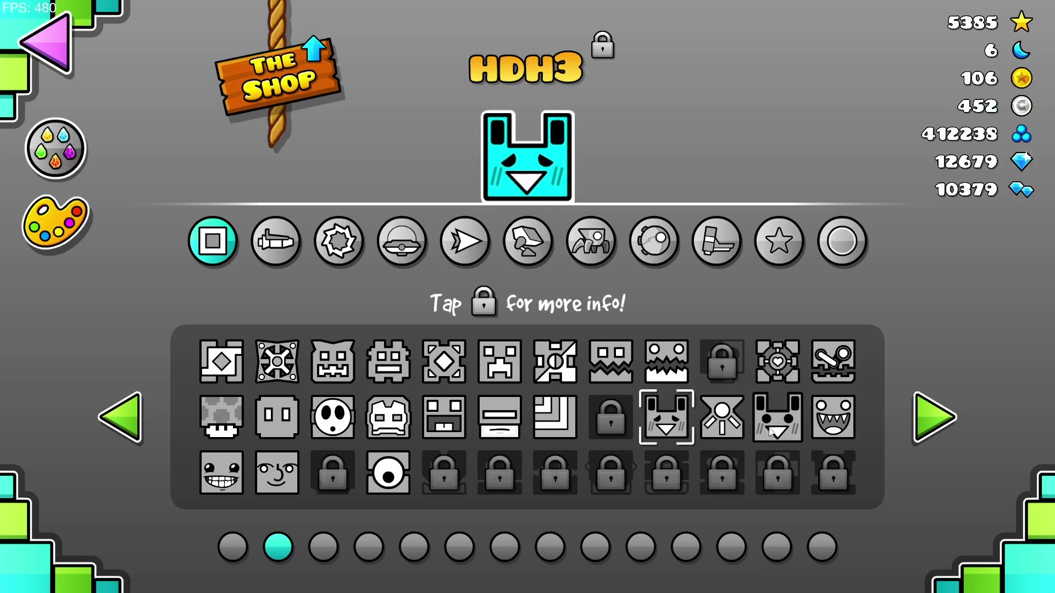
{"action": "left_click", "coordinate": [666, 419]}
{"action": "left_click", "coordinate": [765, 427]}
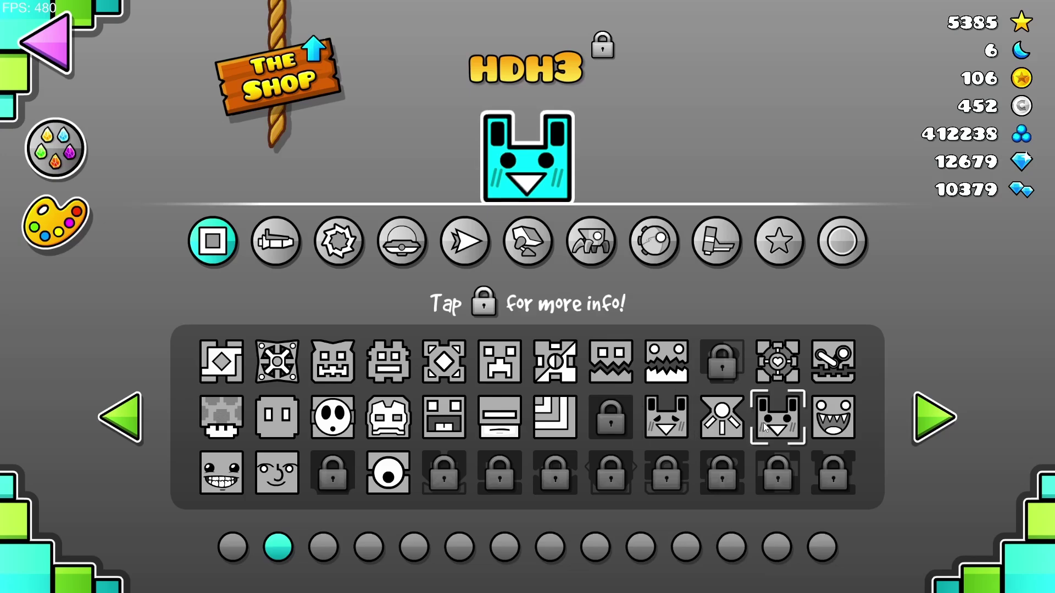
{"action": "left_click", "coordinate": [676, 425]}
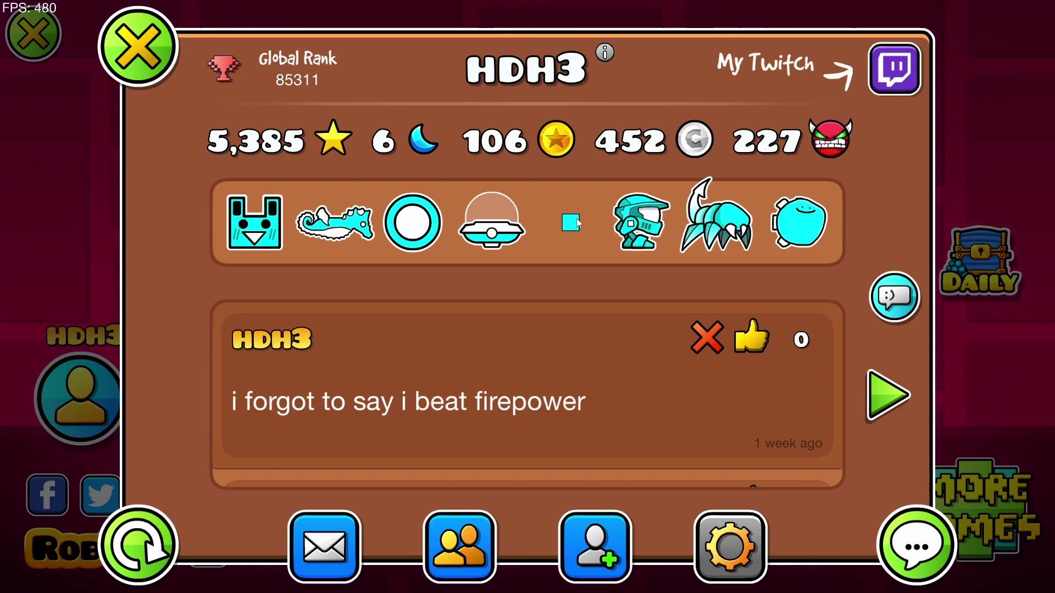
{"action": "key", "text": "Escape"}
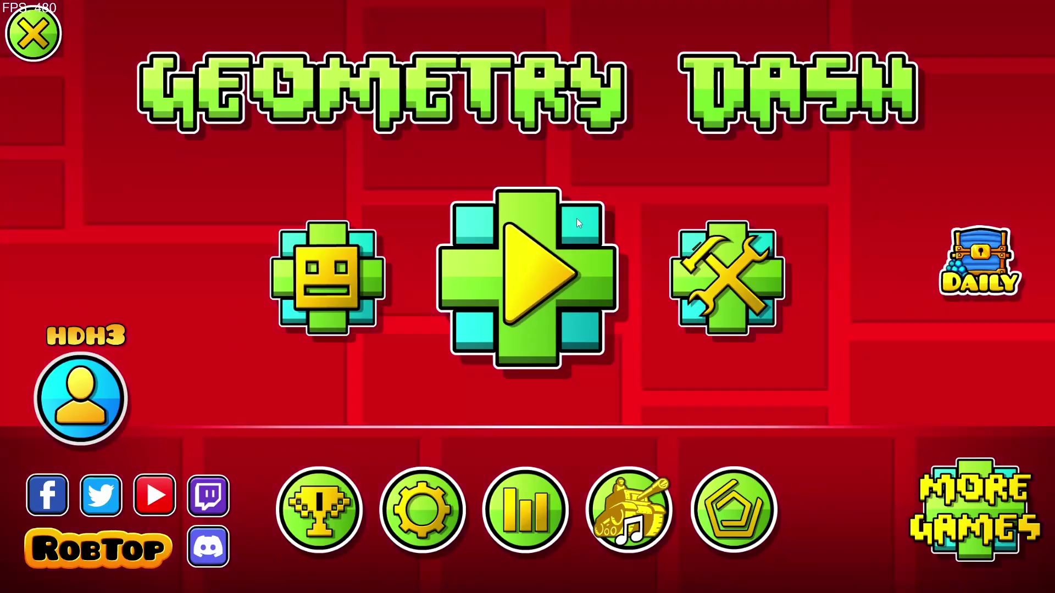